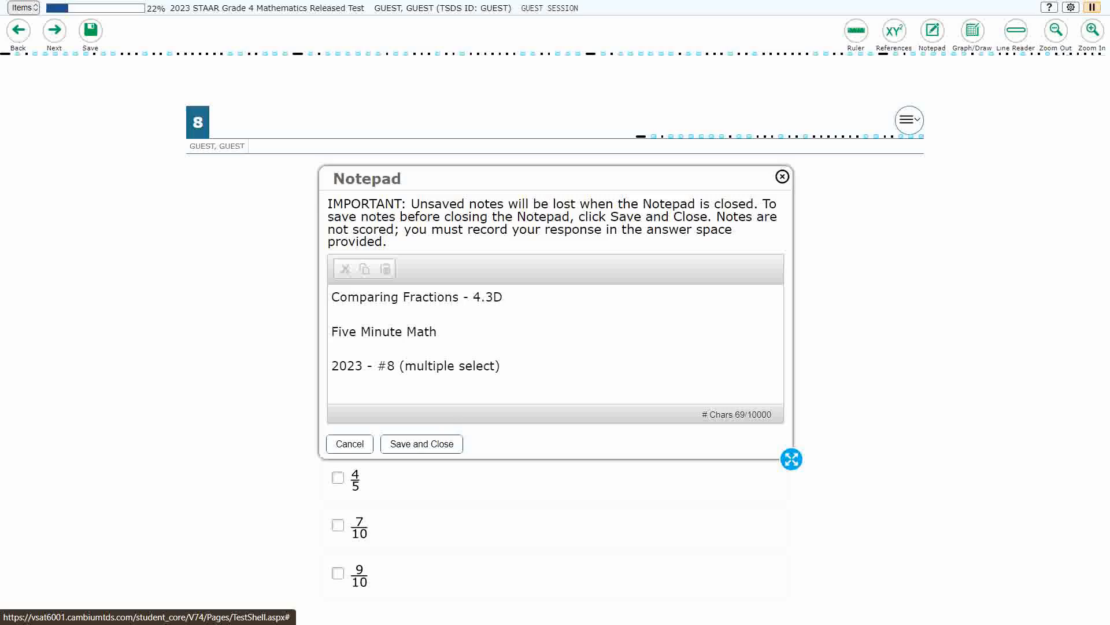
- Dismiss the Notepad so item 8's shaded model, question and answer choices are visible
key("Escape")
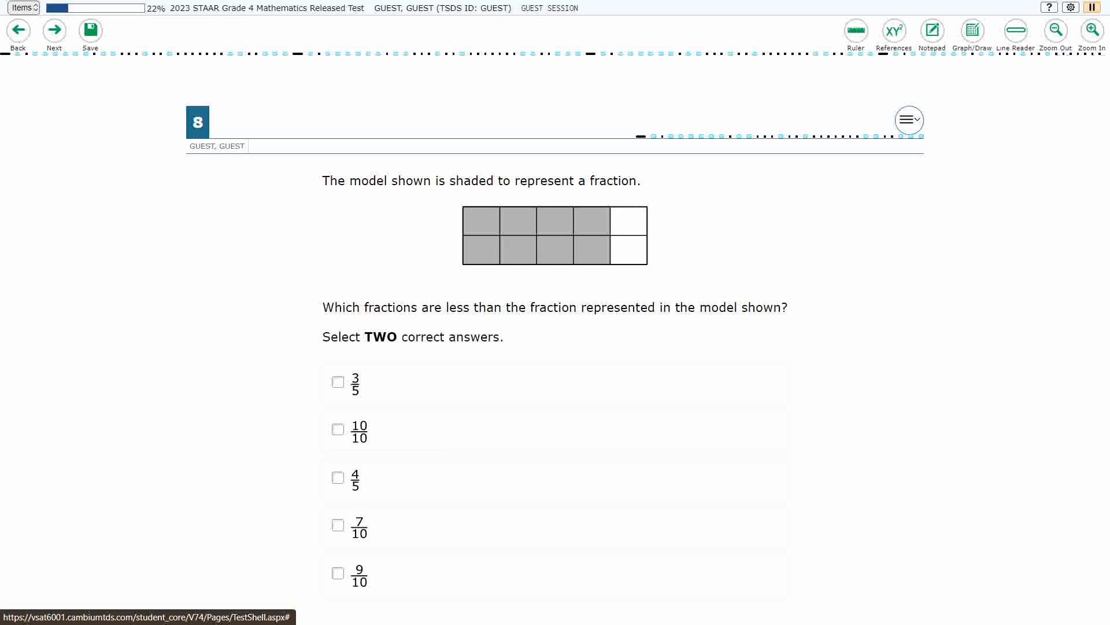
- Lay enlarged Graph Paper over item 8 with the grid faded out, ready for freehand drawing
left_click(973, 30)
left_click(922, 205)
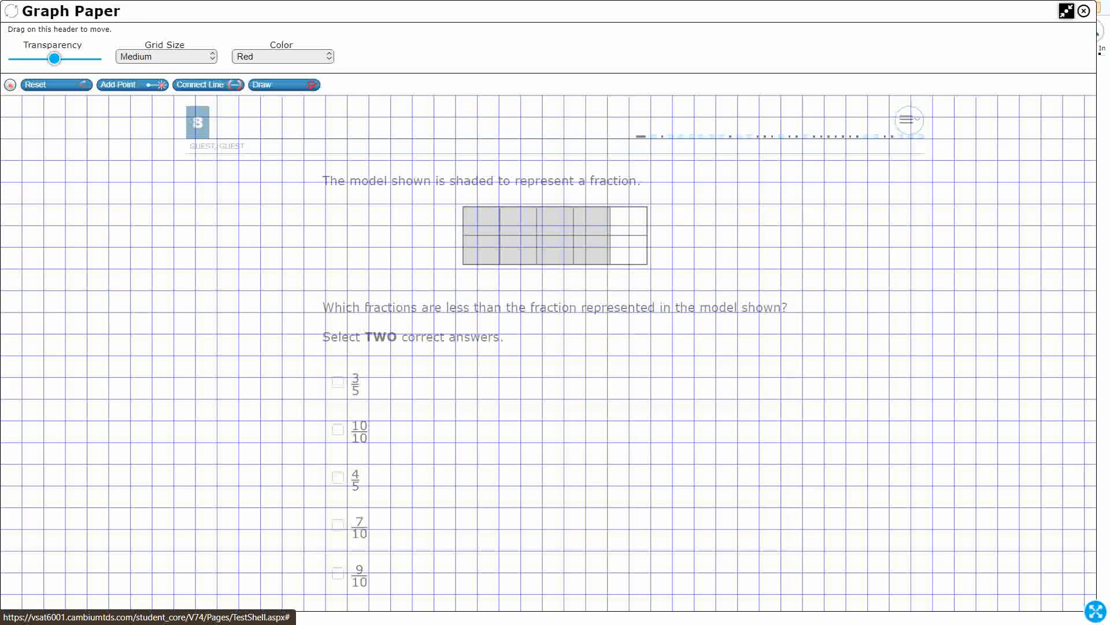
left_click_drag(54, 57, 94, 58)
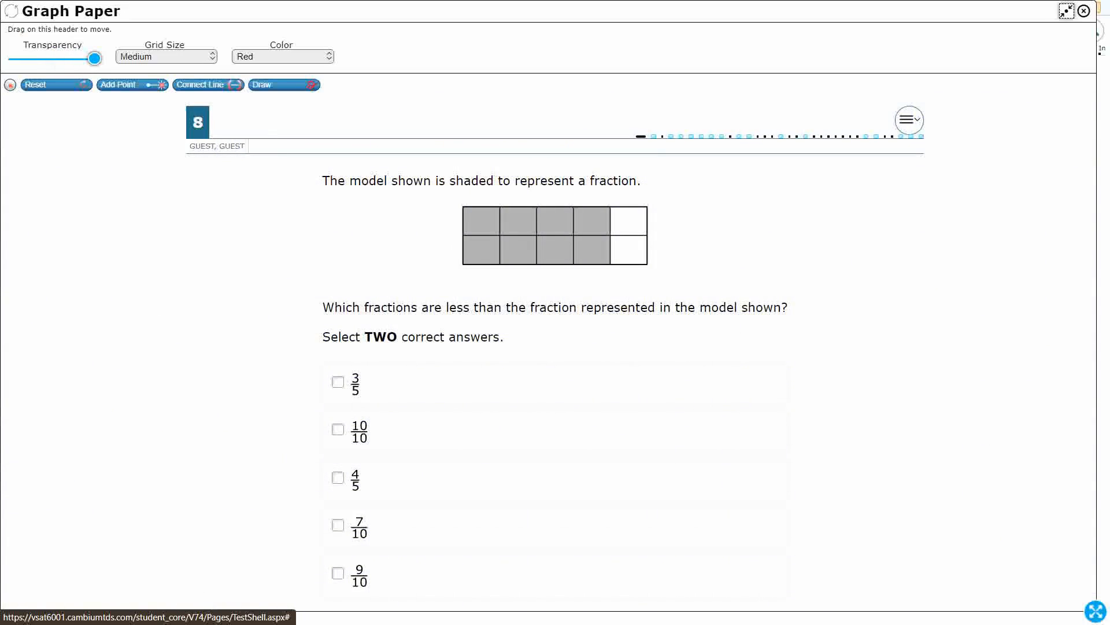
left_click(284, 84)
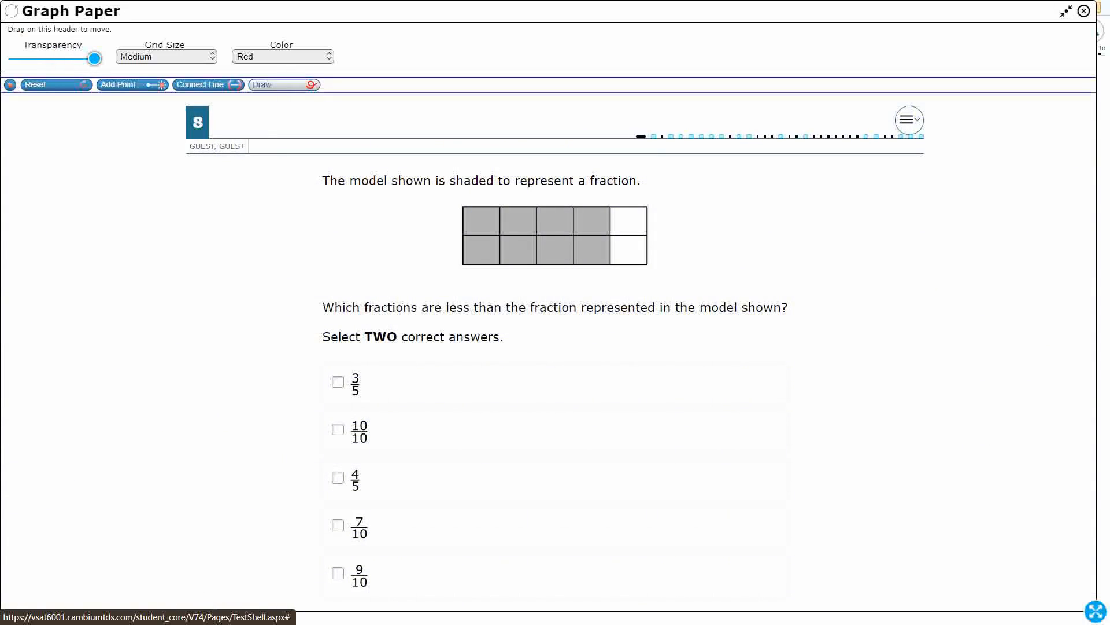
- Underline 'less', label numerator and denominator beside the model, tick shaded cells and write 8/10
left_click_drag(445, 320, 471, 319)
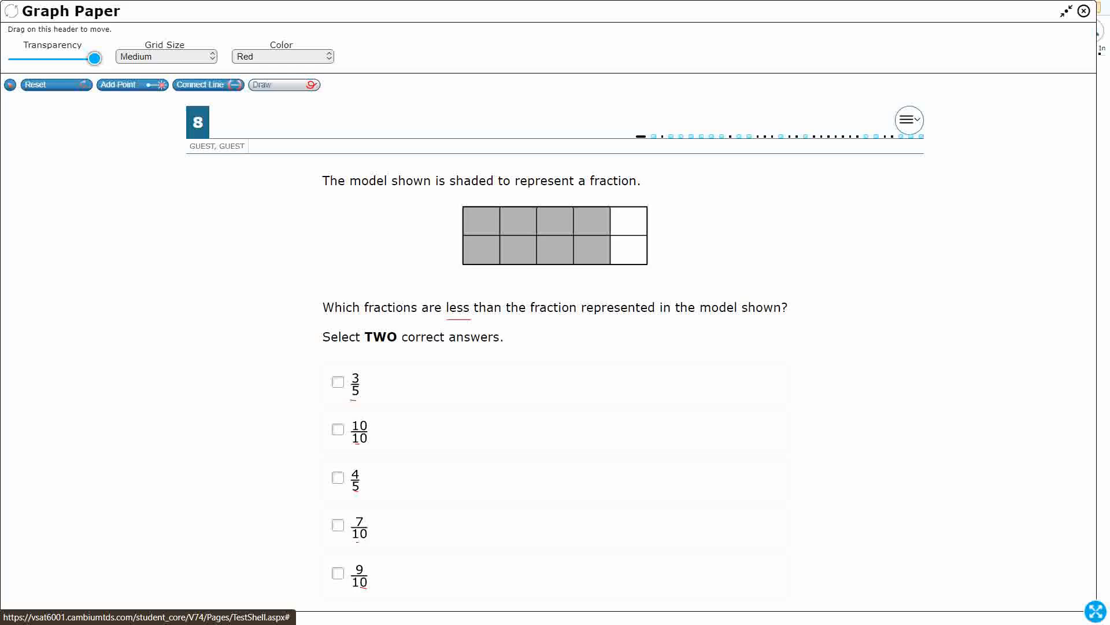
mouse_move(682, 232)
left_mouse_down()
mouse_move(727, 231)
mouse_move(698, 213)
mouse_move(724, 221)
mouse_move(773, 204)
left_mouse_up()
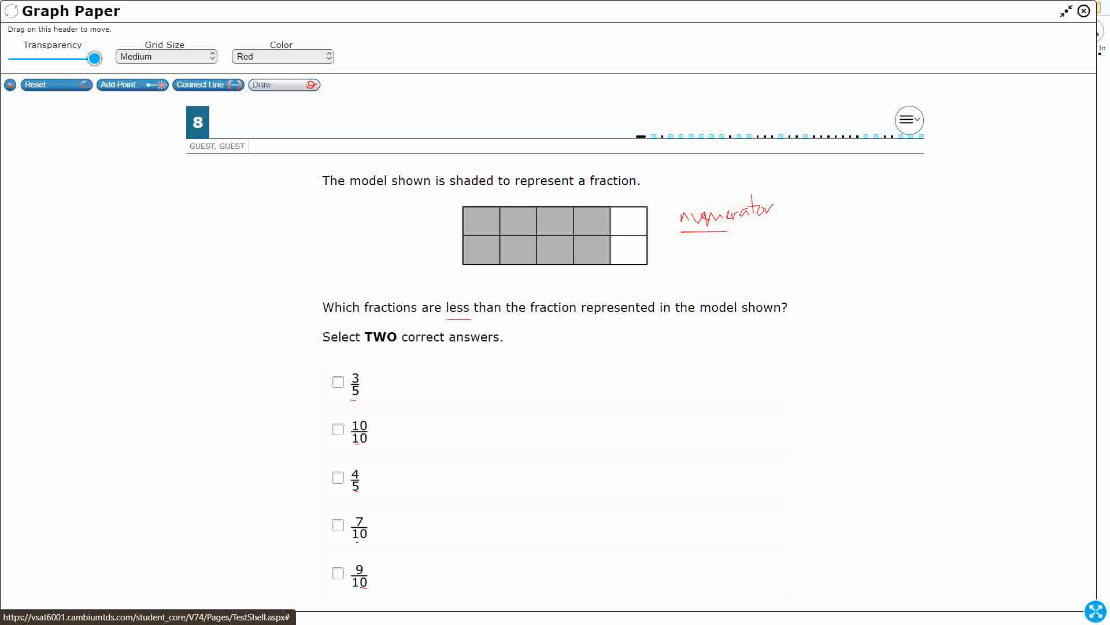
mouse_move(687, 250)
left_mouse_down()
mouse_move(733, 258)
mouse_move(716, 251)
mouse_move(766, 248)
mouse_move(766, 230)
mouse_move(792, 231)
left_mouse_up()
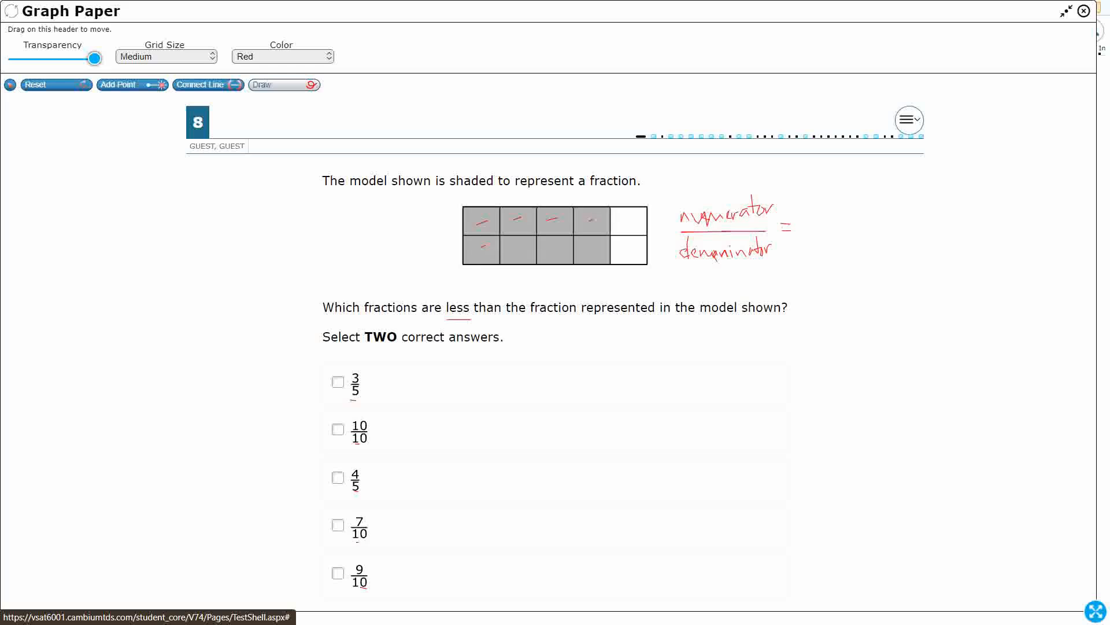
left_click_drag(587, 250, 596, 245)
mouse_move(825, 201)
left_mouse_down()
mouse_move(817, 214)
mouse_move(829, 231)
left_mouse_up()
mouse_move(622, 225)
left_mouse_down()
mouse_move(633, 221)
mouse_move(645, 243)
left_mouse_up()
mouse_move(807, 241)
left_mouse_down()
mouse_move(809, 256)
mouse_move(819, 242)
left_mouse_up()
- Circle the choices, note 10/10 > 8/10, box 'less' and cross out the 10/10 choice
left_click_drag(373, 423, 353, 448)
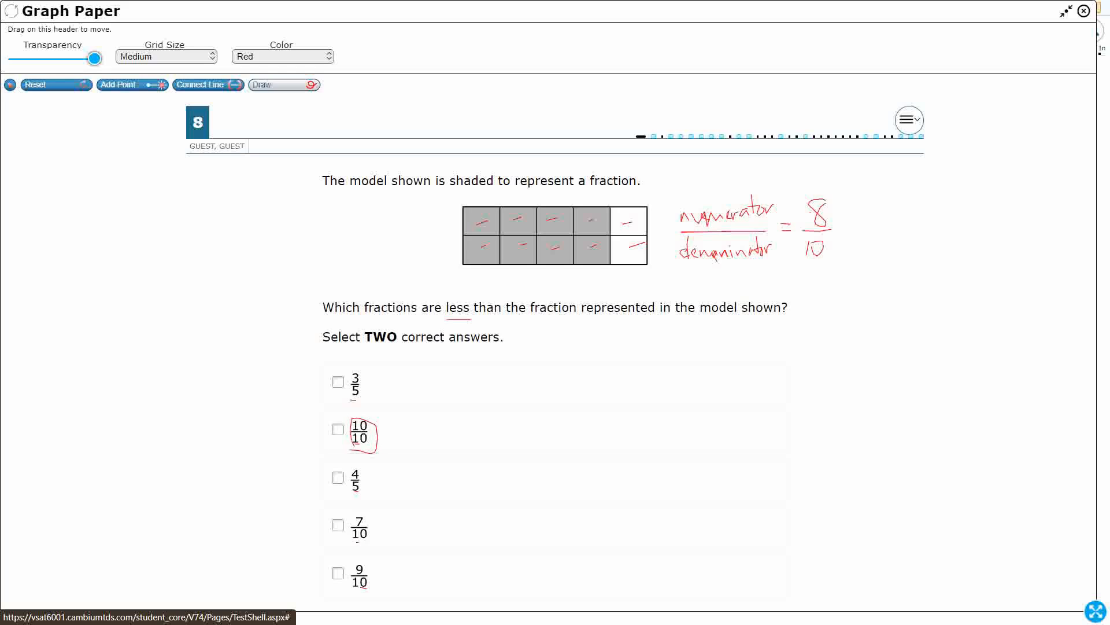
mouse_move(371, 545)
left_mouse_down()
mouse_move(352, 524)
mouse_move(369, 544)
mouse_move(364, 594)
left_mouse_up()
mouse_move(387, 424)
left_mouse_down()
mouse_move(388, 443)
mouse_move(415, 420)
left_mouse_up()
mouse_move(403, 438)
left_mouse_down()
mouse_move(420, 437)
mouse_move(405, 453)
mouse_move(414, 445)
left_mouse_up()
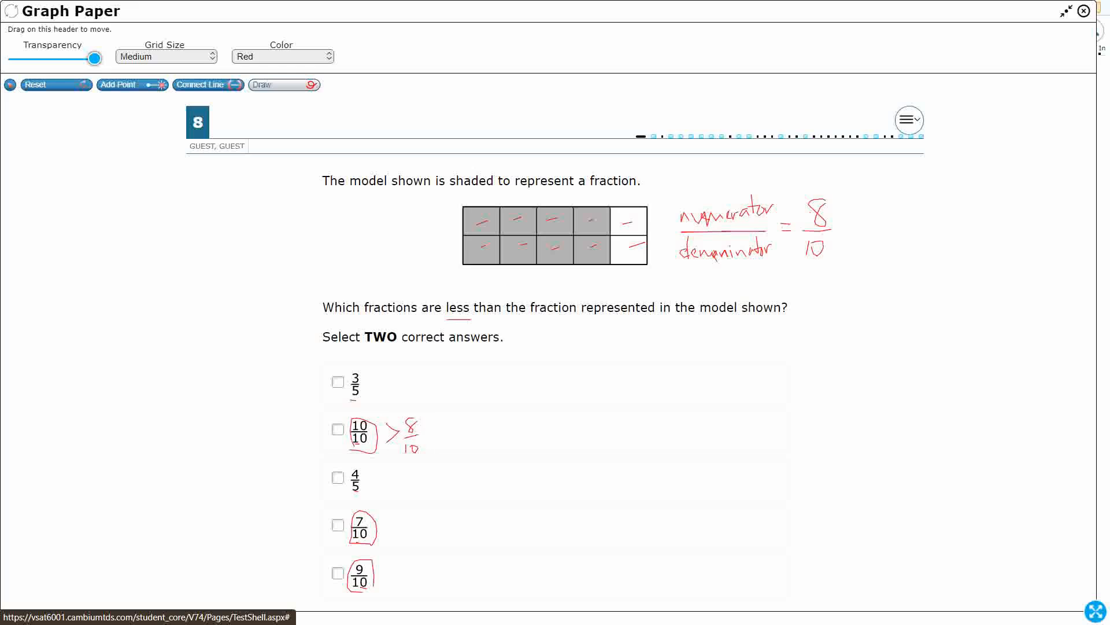
mouse_move(611, 218)
left_mouse_down()
mouse_move(644, 216)
mouse_move(633, 234)
mouse_move(644, 262)
mouse_move(615, 234)
left_mouse_up()
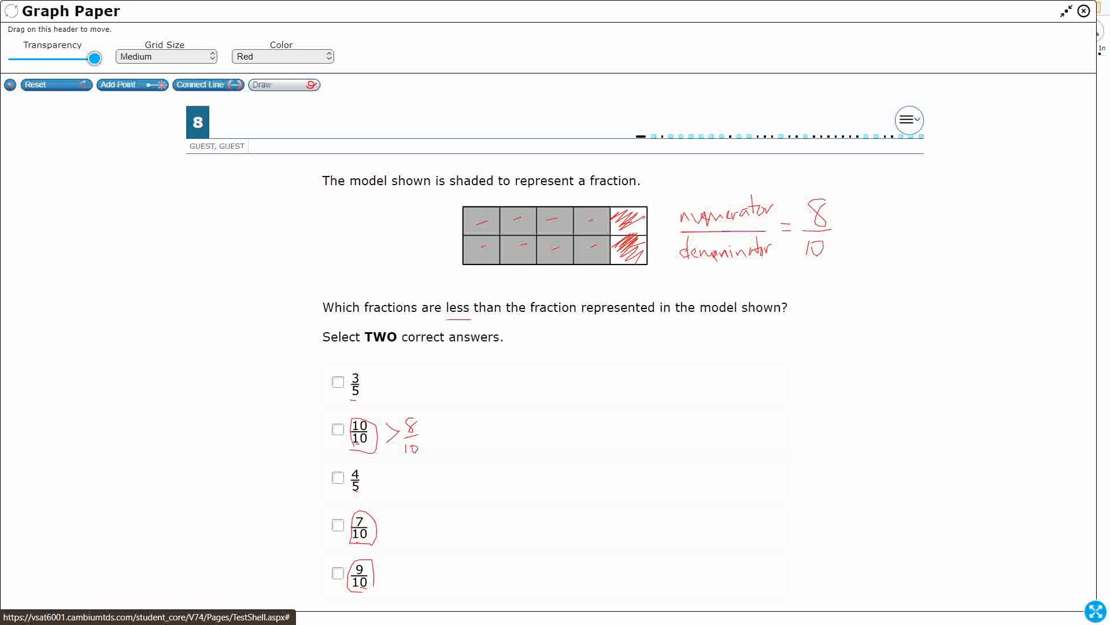
left_click_drag(445, 300, 475, 321)
left_click_drag(328, 428, 431, 425)
- Reset the drawings, shade over the model's cells, note 7/10 < 8/10 and check the 7/10 answer
left_click(56, 85)
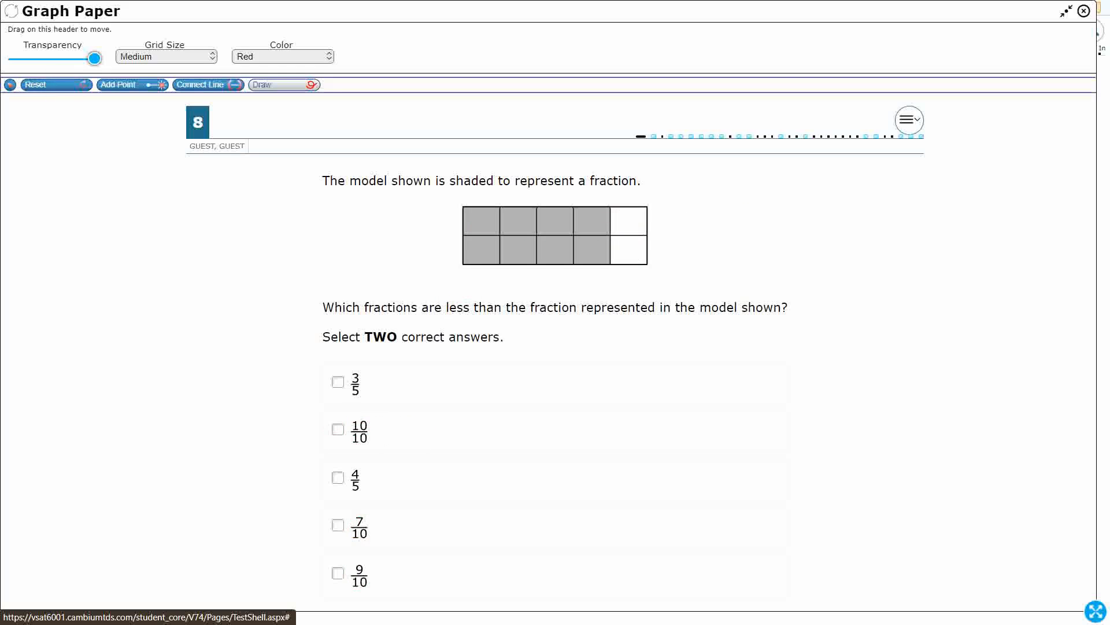
mouse_move(468, 224)
left_mouse_down()
mouse_move(488, 210)
mouse_move(499, 219)
mouse_move(494, 251)
mouse_move(519, 260)
left_mouse_up()
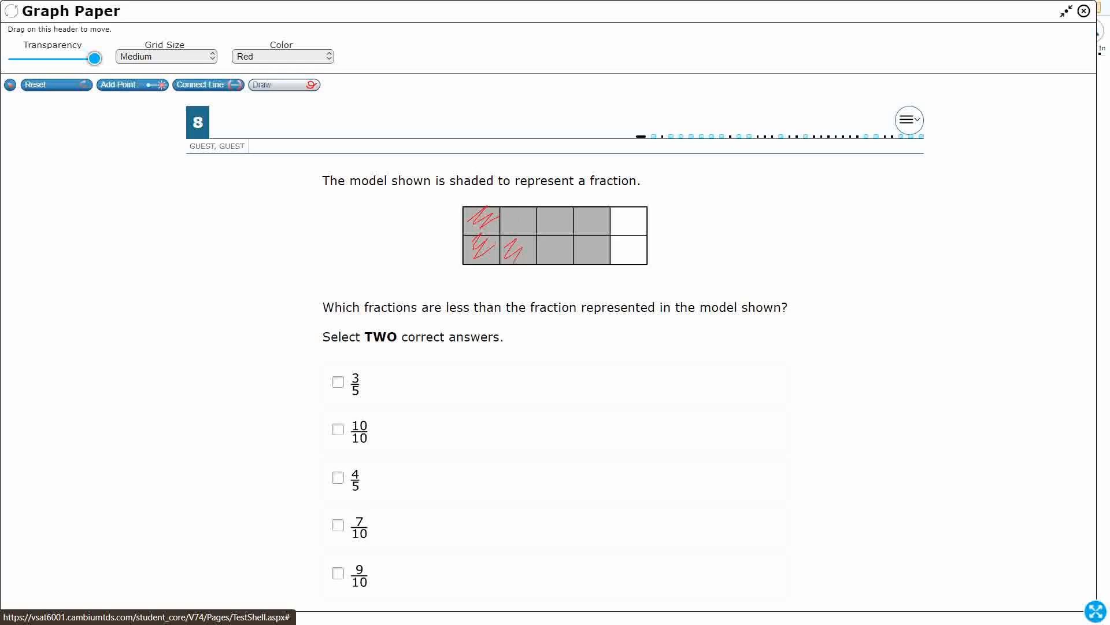
left_click_drag(515, 205, 531, 234)
left_click_drag(544, 208, 596, 254)
mouse_move(396, 514)
left_mouse_down()
mouse_move(402, 537)
mouse_move(434, 527)
mouse_move(415, 548)
mouse_move(425, 537)
left_mouse_up()
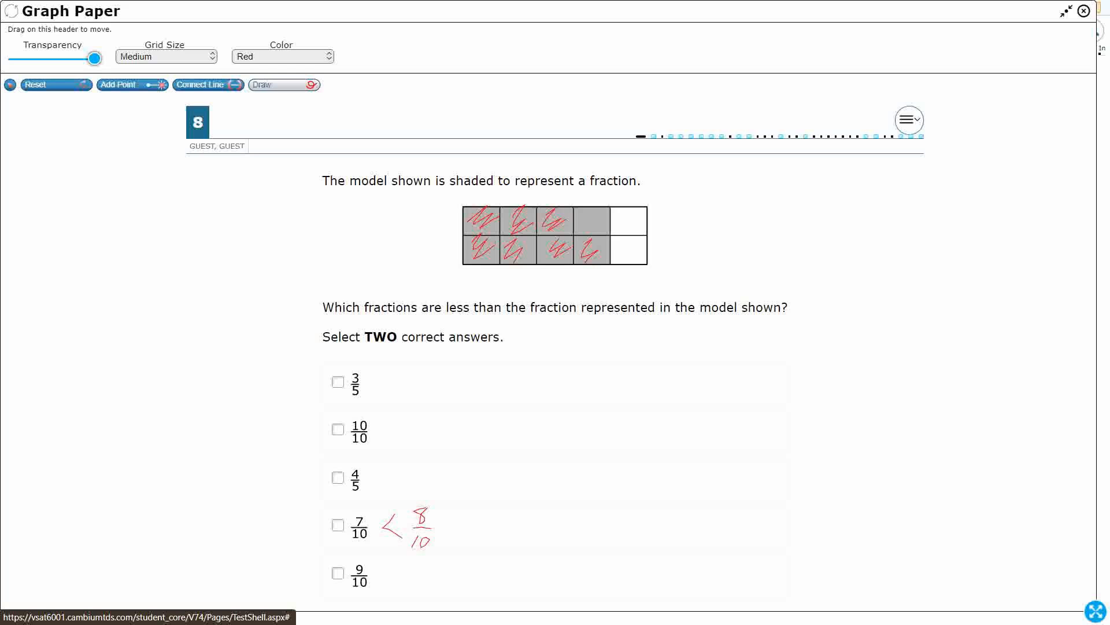
left_click(337, 524)
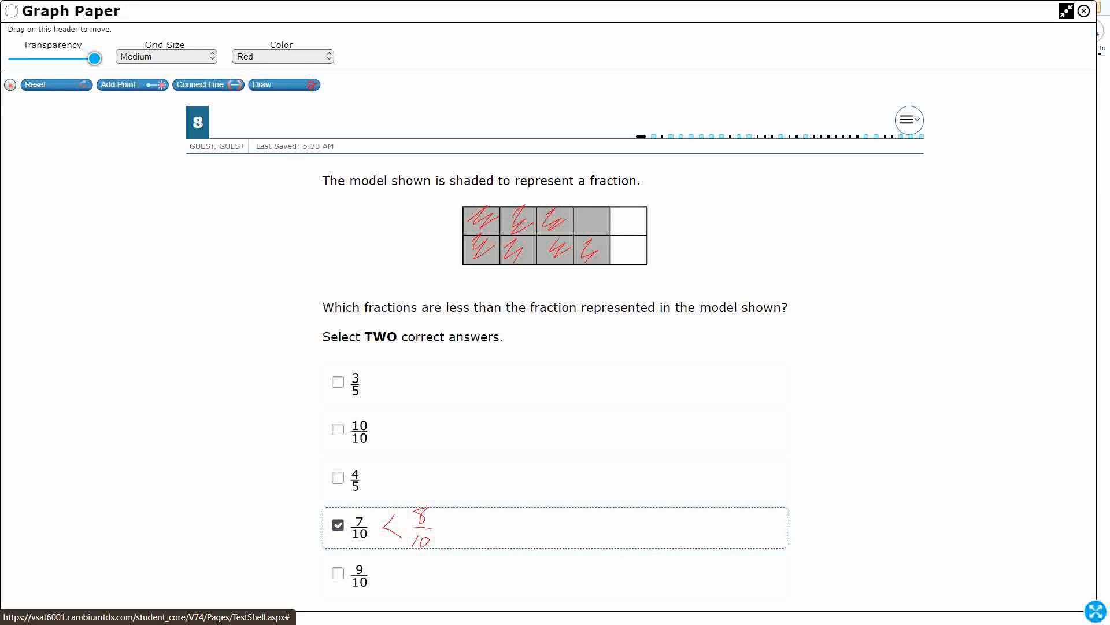
- Note 9/10 > 8/10 in red and cross out the 10/10 and 9/10 choices
left_click(286, 86)
mouse_move(575, 217)
left_mouse_down()
mouse_move(596, 214)
mouse_move(598, 231)
mouse_move(638, 258)
left_mouse_up()
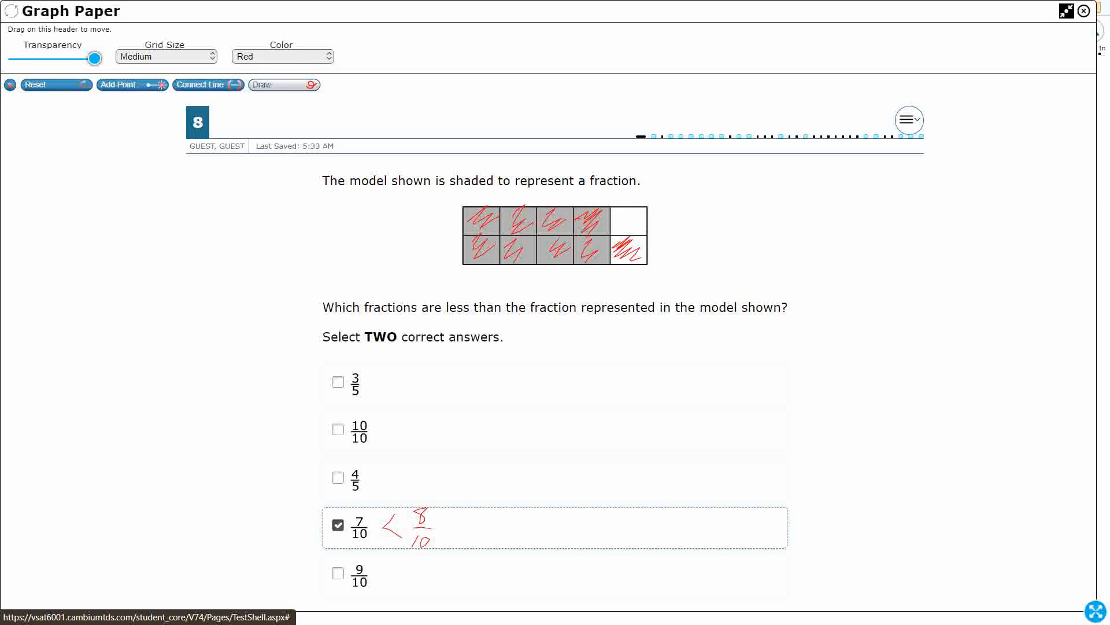
mouse_move(386, 562)
left_mouse_down()
mouse_move(389, 589)
mouse_move(422, 559)
mouse_move(430, 578)
left_mouse_up()
left_click_drag(414, 586, 420, 591)
left_click_drag(334, 430, 396, 427)
left_click_drag(333, 574, 417, 573)
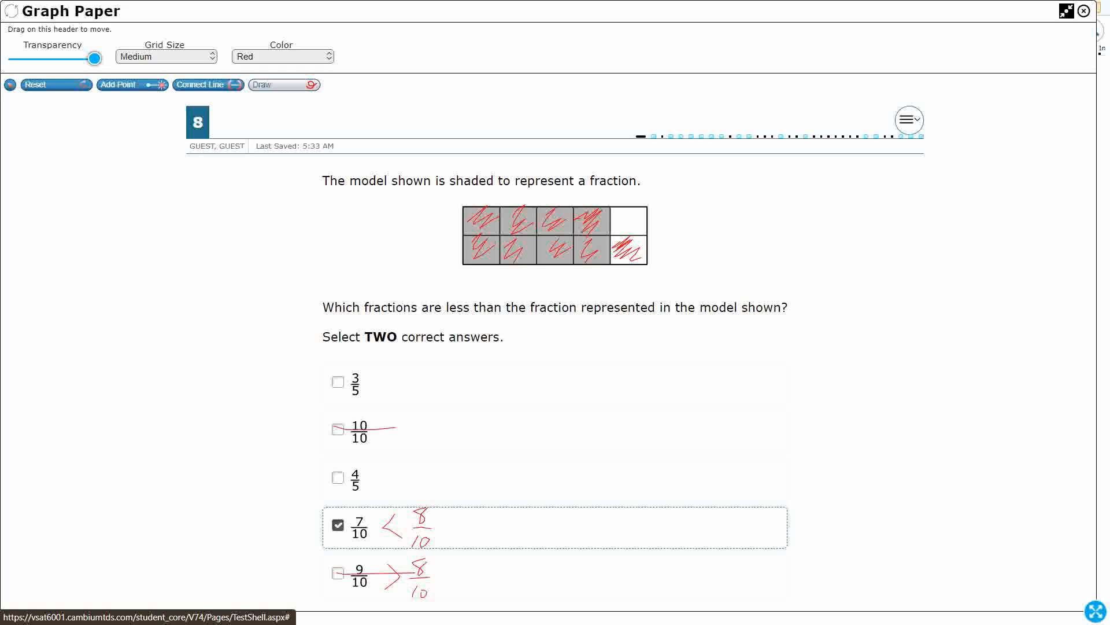
left_click(35, 84)
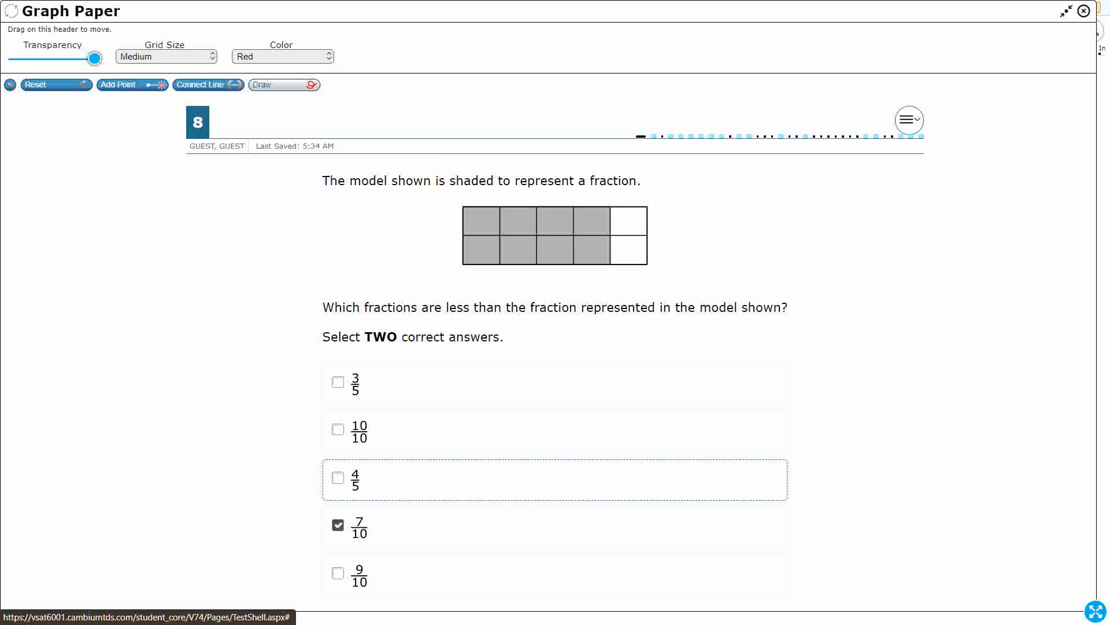
- Restore the grid and draw a red number line with a starting tick beneath the question
left_click_drag(95, 58, 65, 59)
left_click(262, 85)
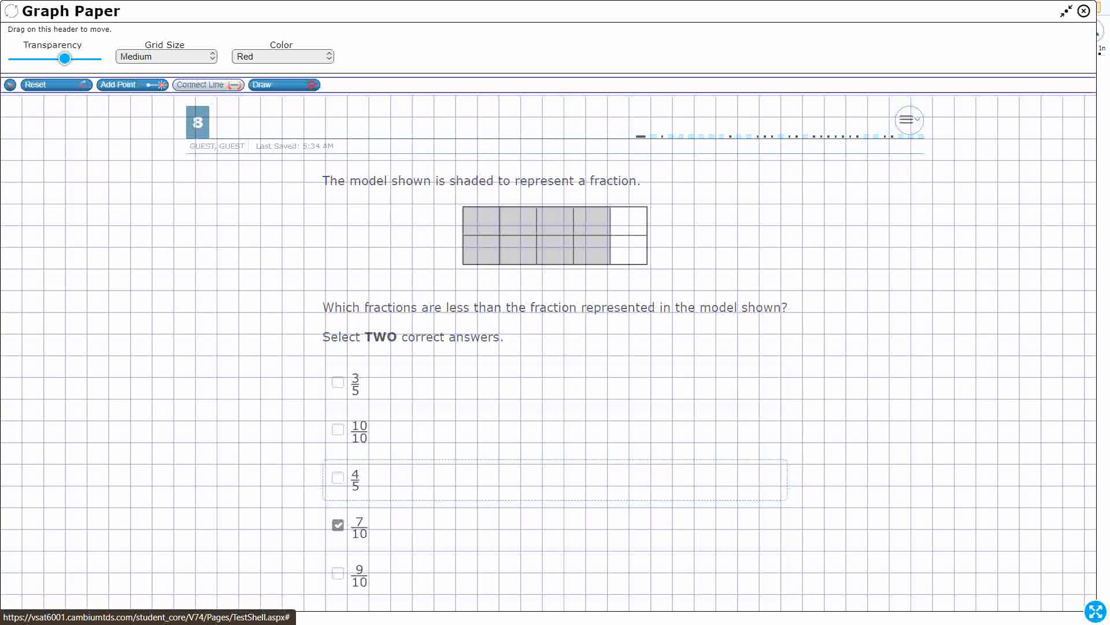
mouse_move(478, 399)
left_mouse_down()
mouse_move(477, 442)
mouse_move(564, 421)
left_mouse_up()
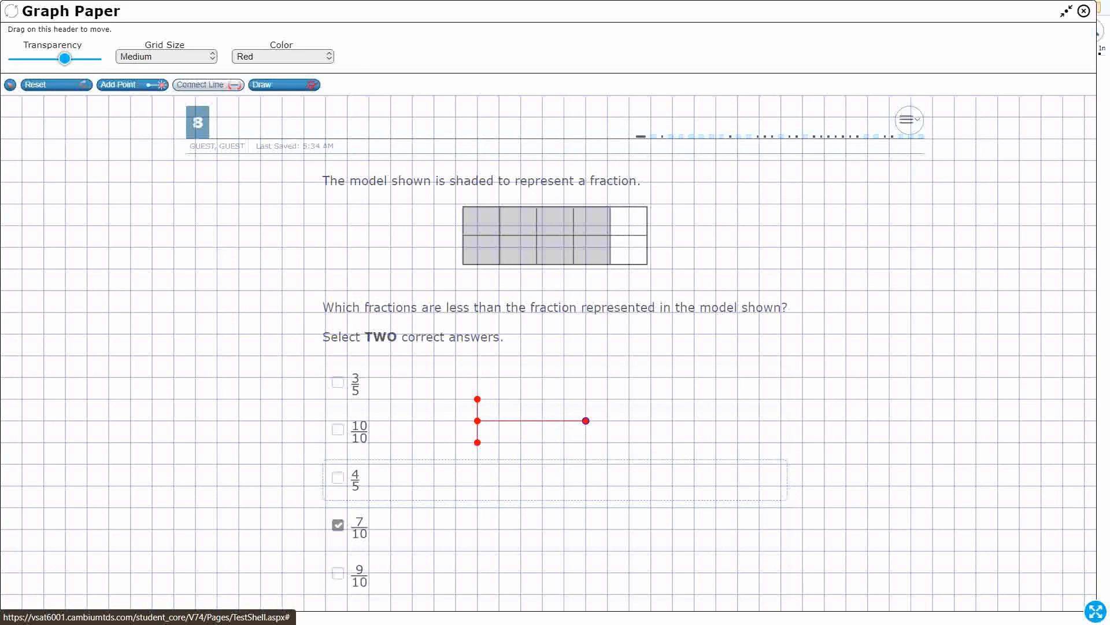
left_click_drag(585, 420, 673, 420)
- Mark tenths along the number line with blue points
left_click(282, 57)
left_click(260, 92)
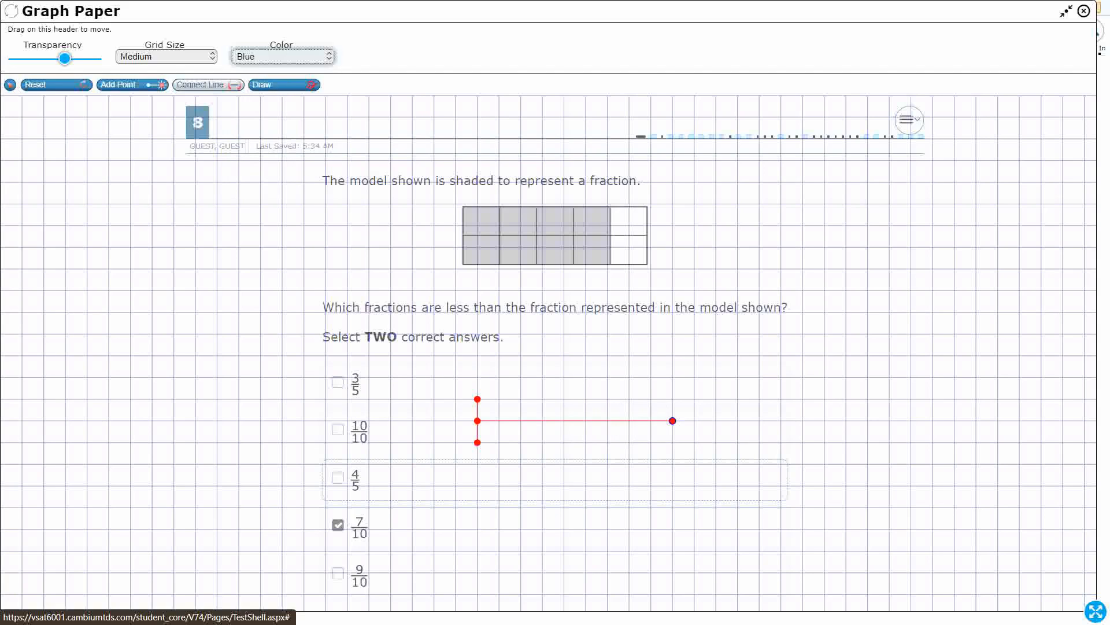
left_click(498, 419)
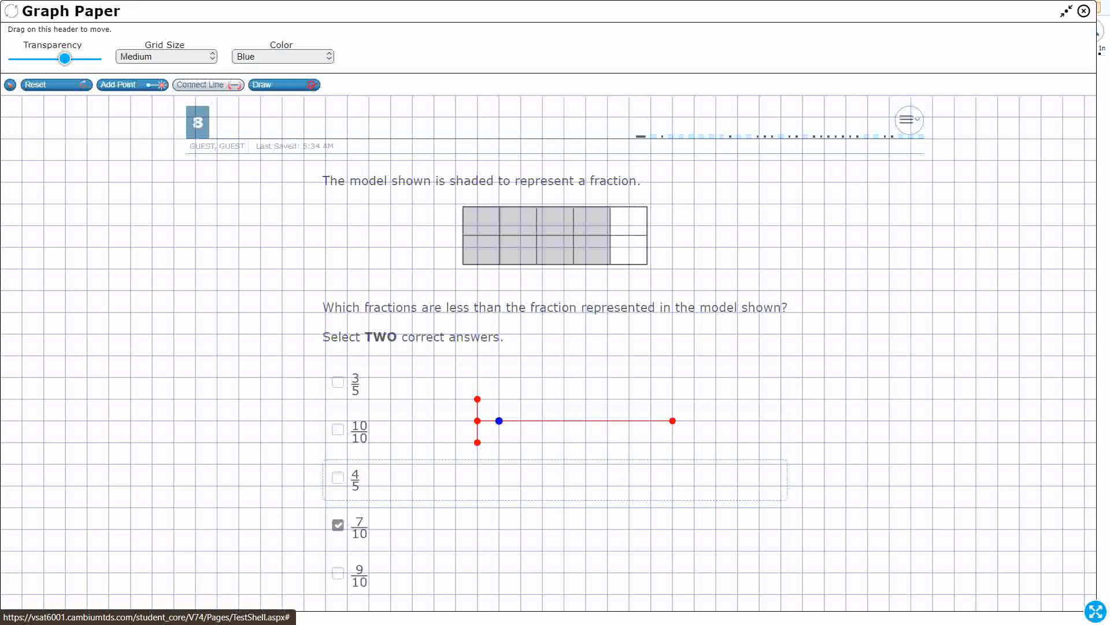
left_click(200, 84)
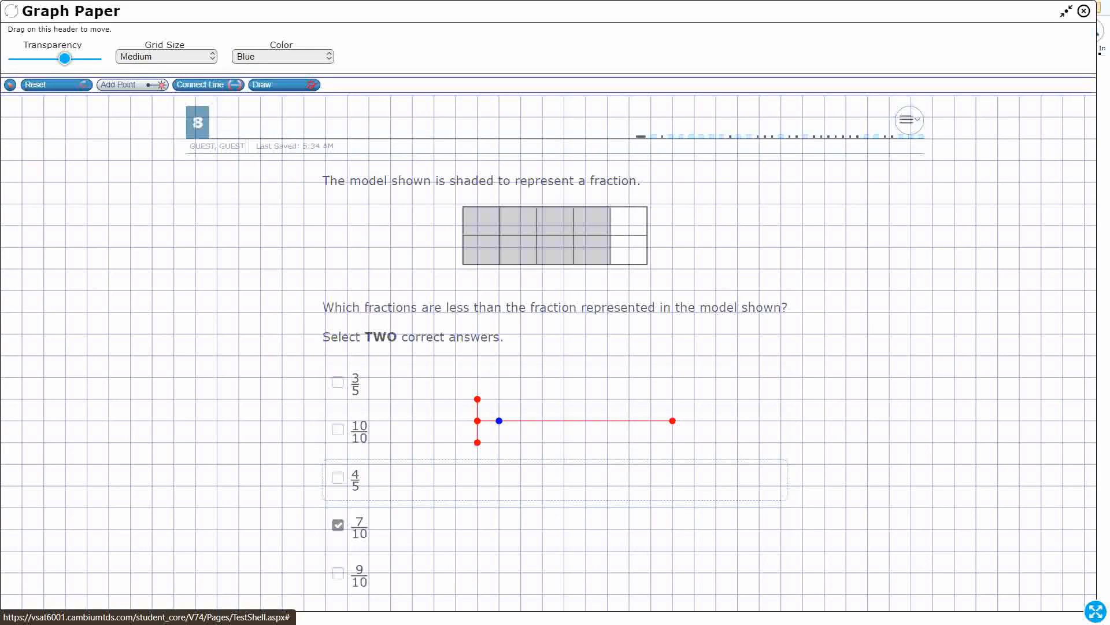
left_click(520, 421)
left_click(564, 419)
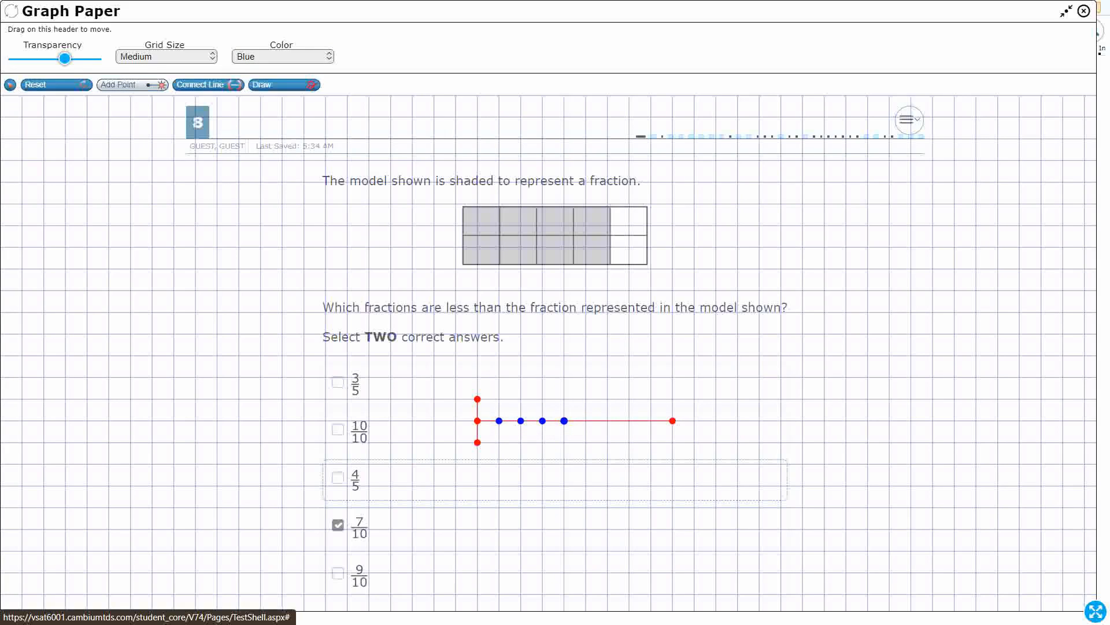
left_click(585, 421)
left_click(629, 419)
- Extend the red line one more tenth and add red end marks at its right end
left_click(282, 56)
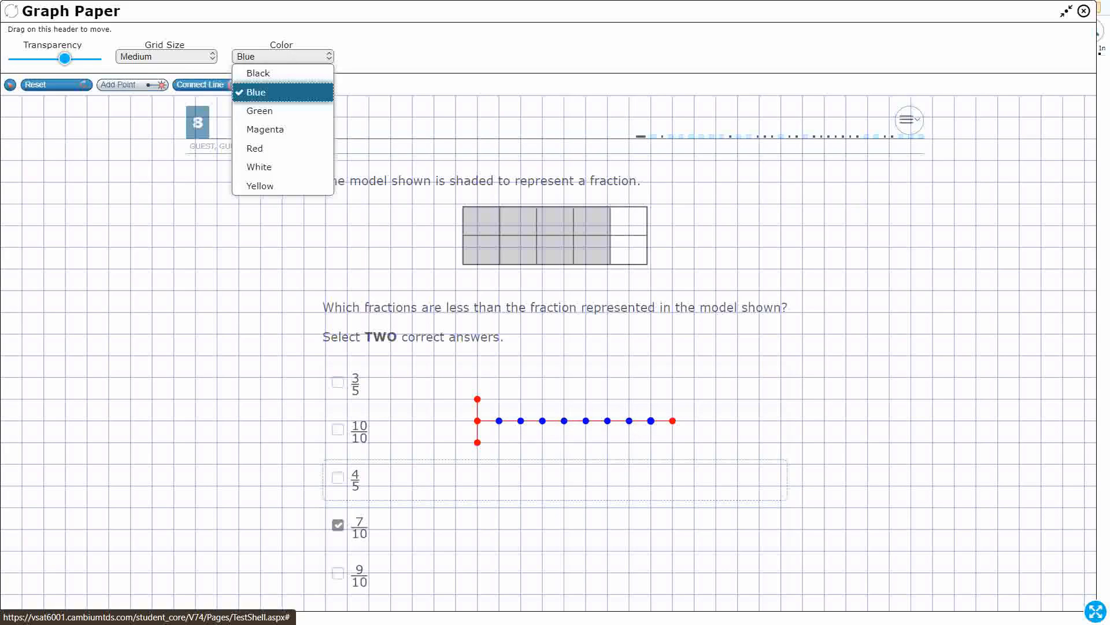
left_click(255, 148)
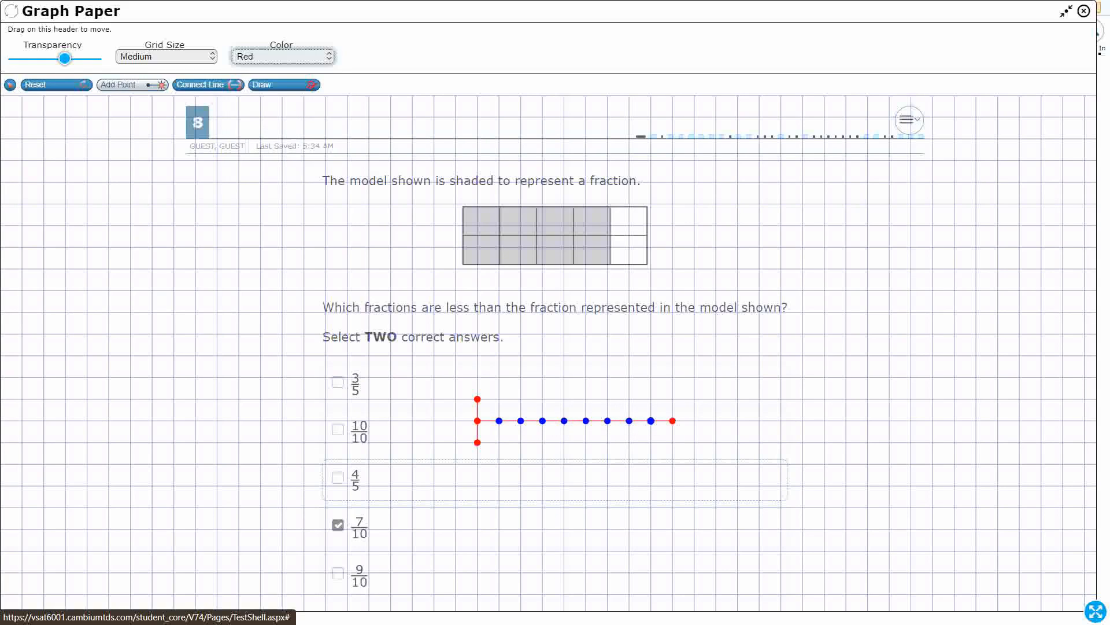
left_click(672, 420)
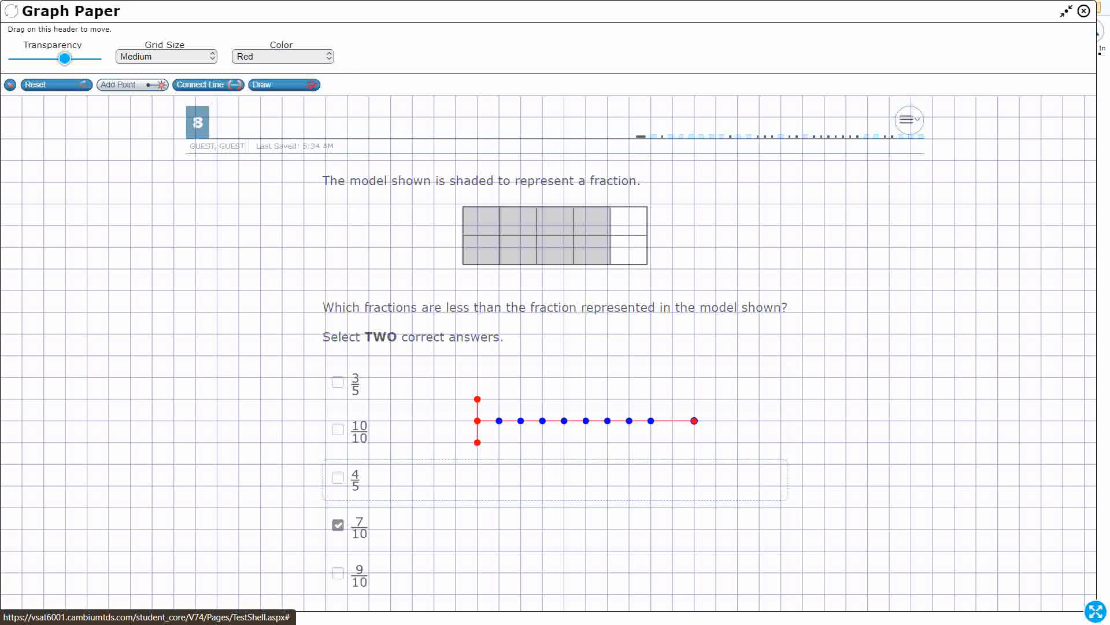
left_click(695, 442)
left_click(694, 399)
left_click(207, 85)
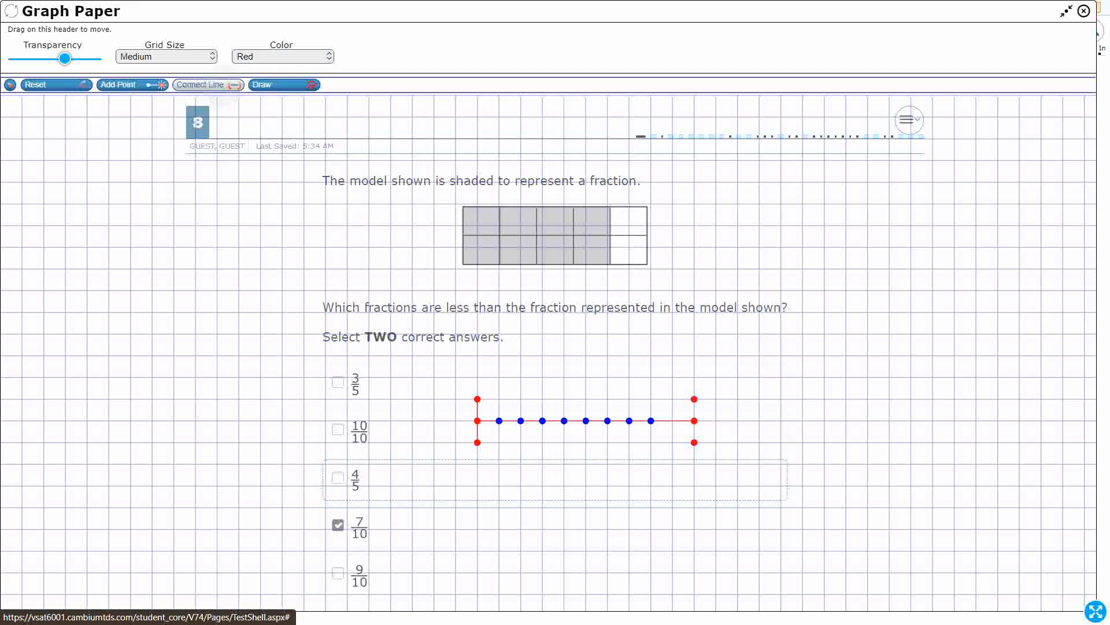
left_click(694, 443)
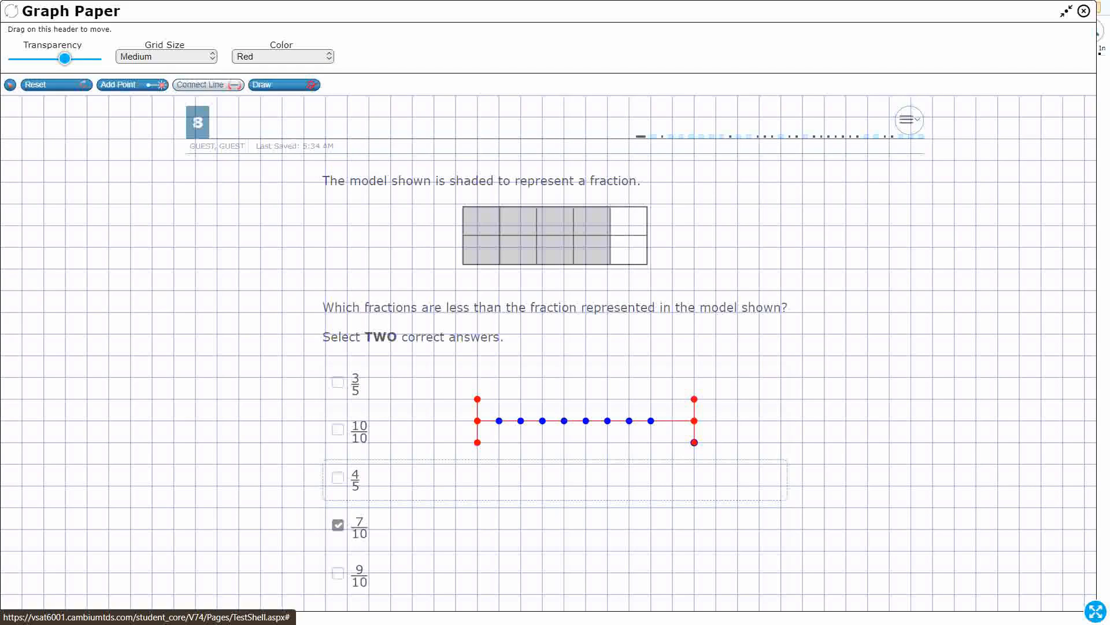
- Add a blue point in the last tenth gap so the line shows all nine tenth marks
left_click(283, 84)
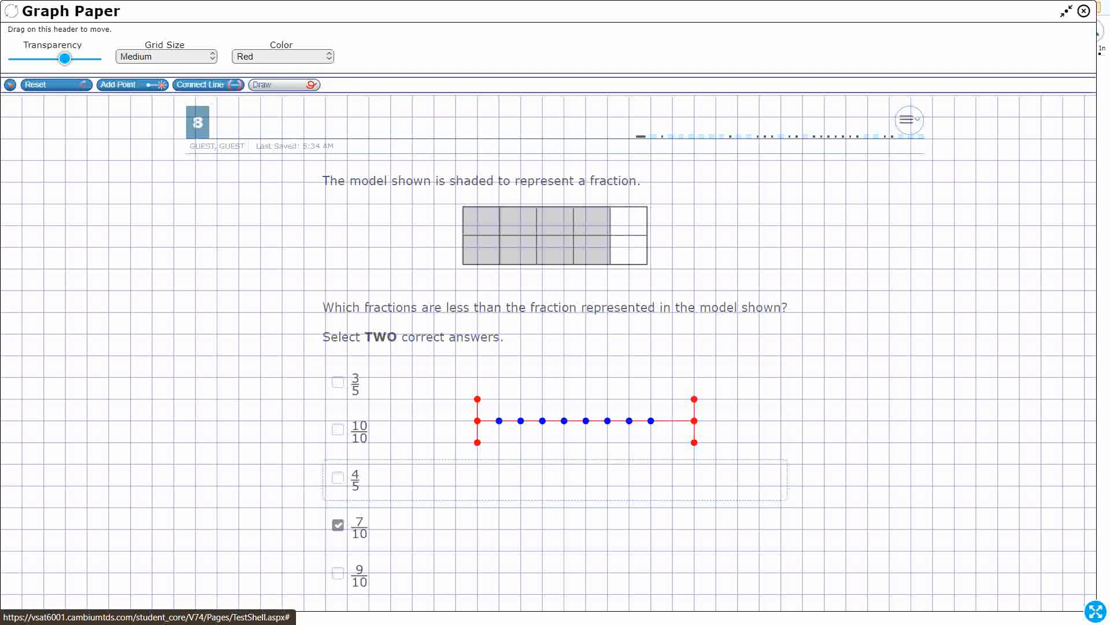
left_click(119, 85)
left_click(282, 56)
left_click(260, 93)
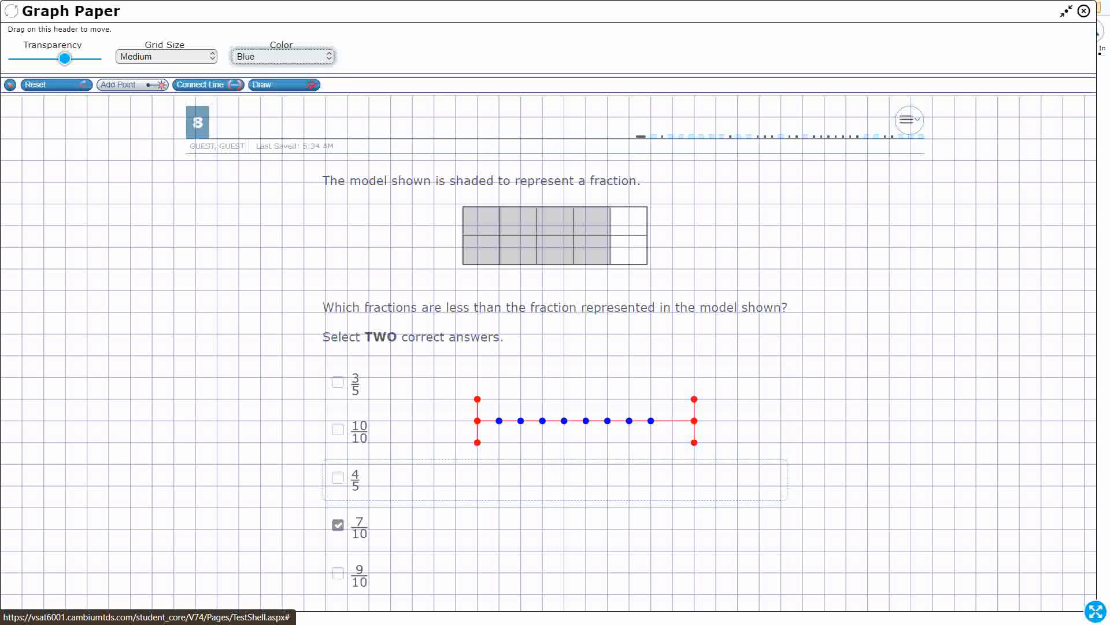
left_click(673, 421)
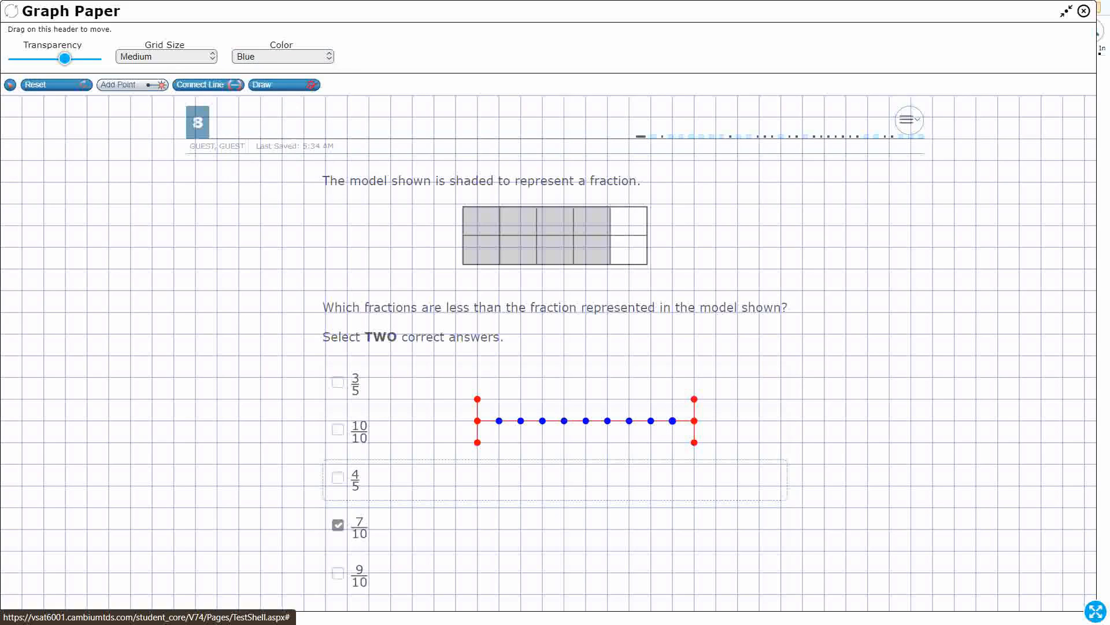
- Draw a green vertical mark crossing the number line at the eighth tenth
left_click(282, 56)
left_click(260, 110)
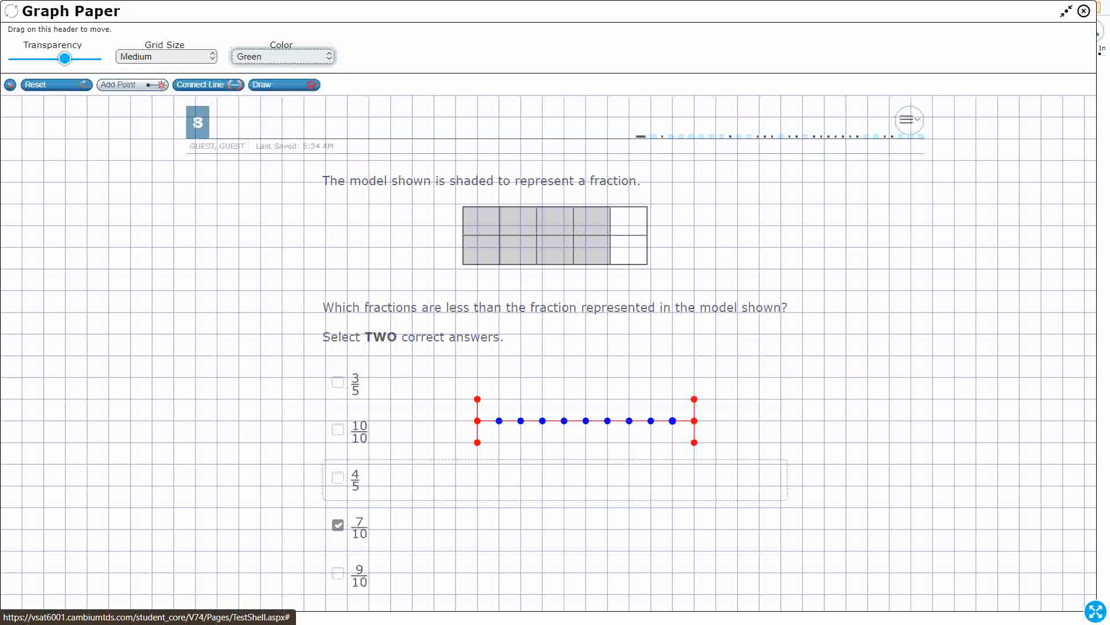
left_click(199, 85)
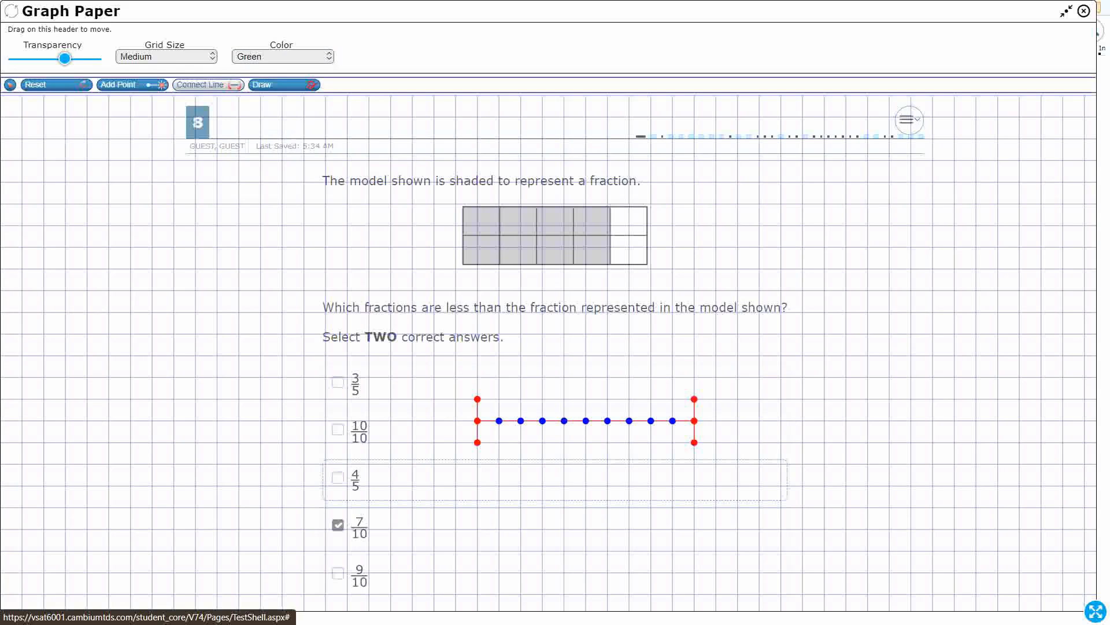
left_click(651, 399)
left_click(651, 443)
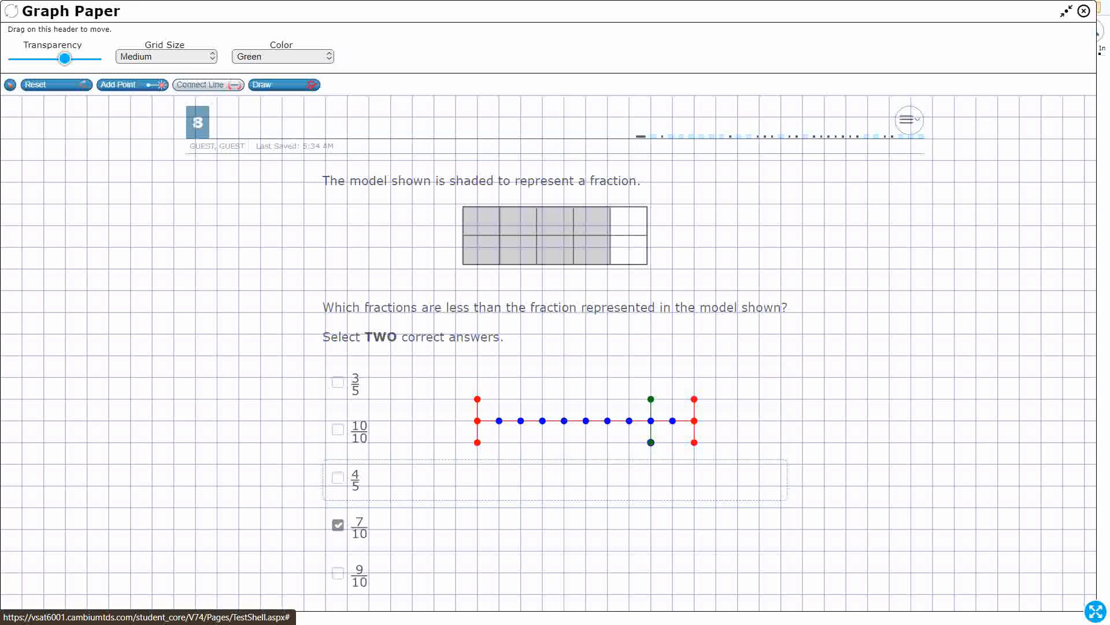
- Handwrite 8/10 in green above the eighth-tenth mark
left_click(199, 84)
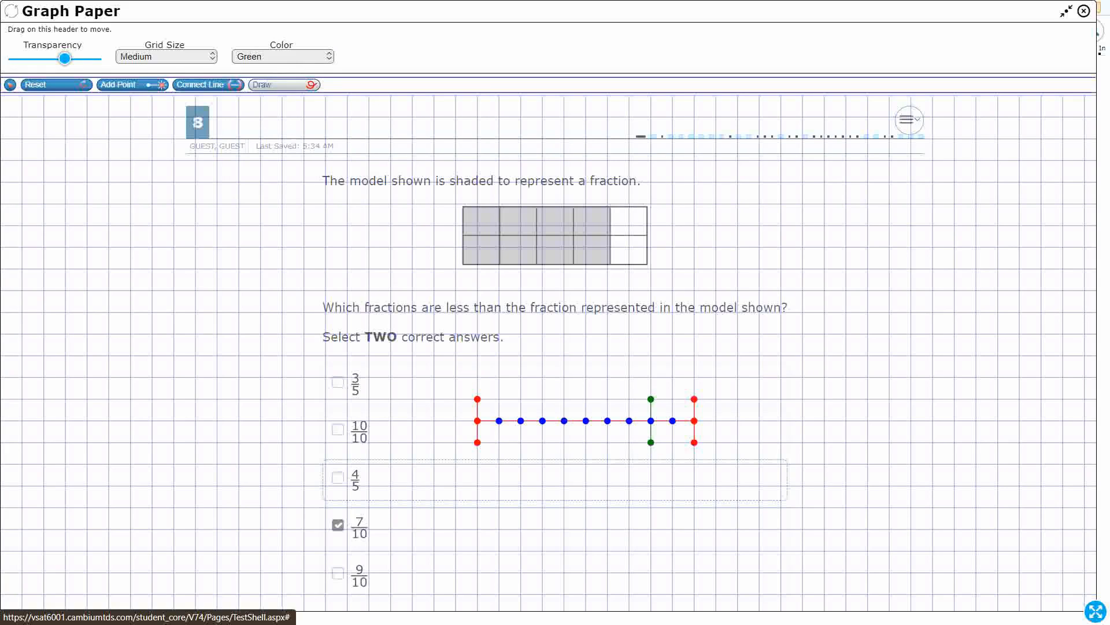
left_click_drag(652, 340, 652, 370)
left_click(282, 56)
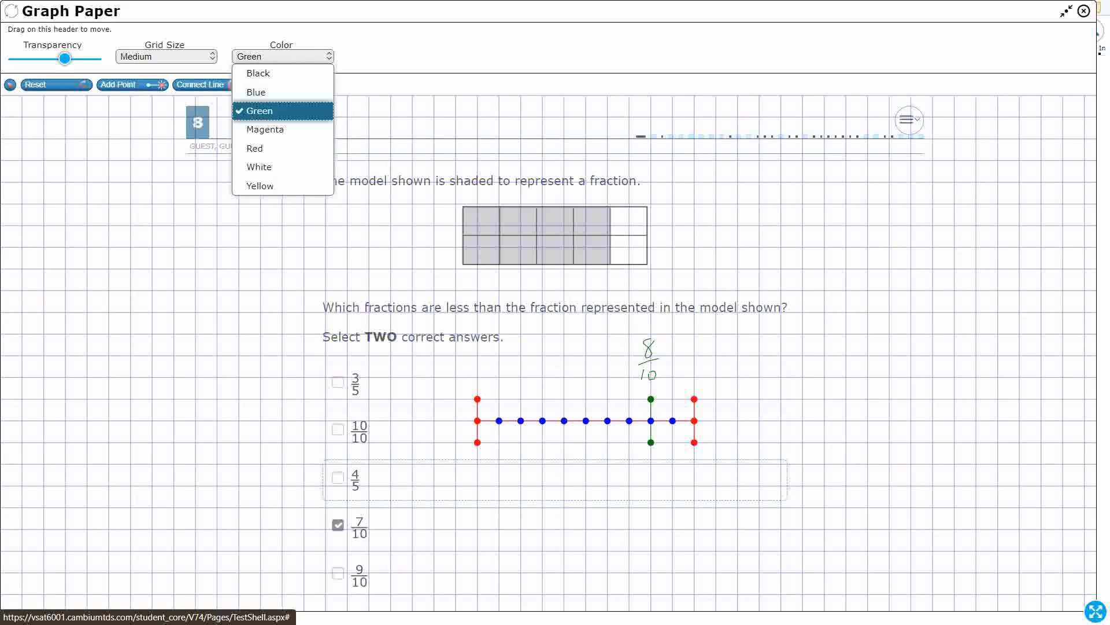
- Draw a second red number line of equal length below the first, with end marks at both ends
key("Down")
key("Down")
key("Return")
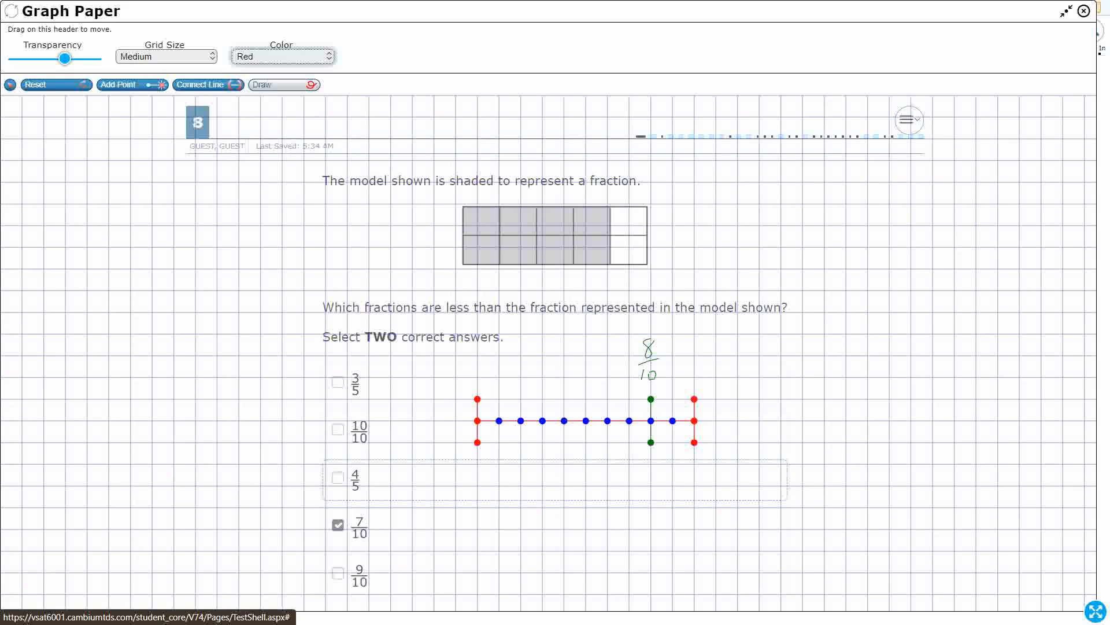
left_click(478, 464)
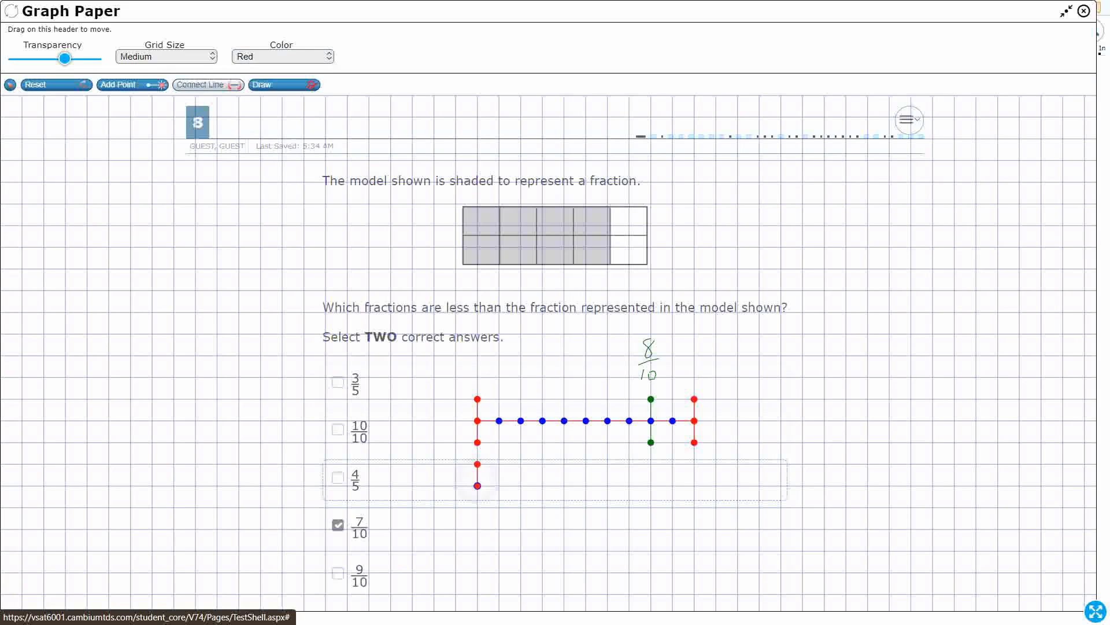
left_click(478, 508)
left_click_drag(477, 486, 694, 486)
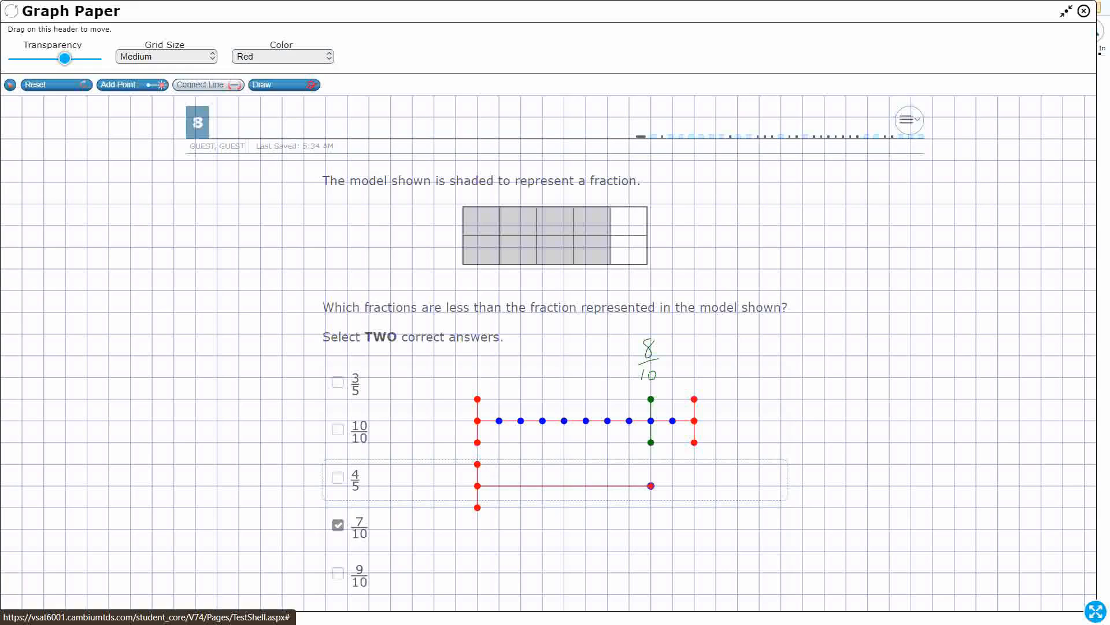
left_click(694, 508)
- Divide the lower line into fifths with four blue points
left_click(282, 56)
left_click(260, 93)
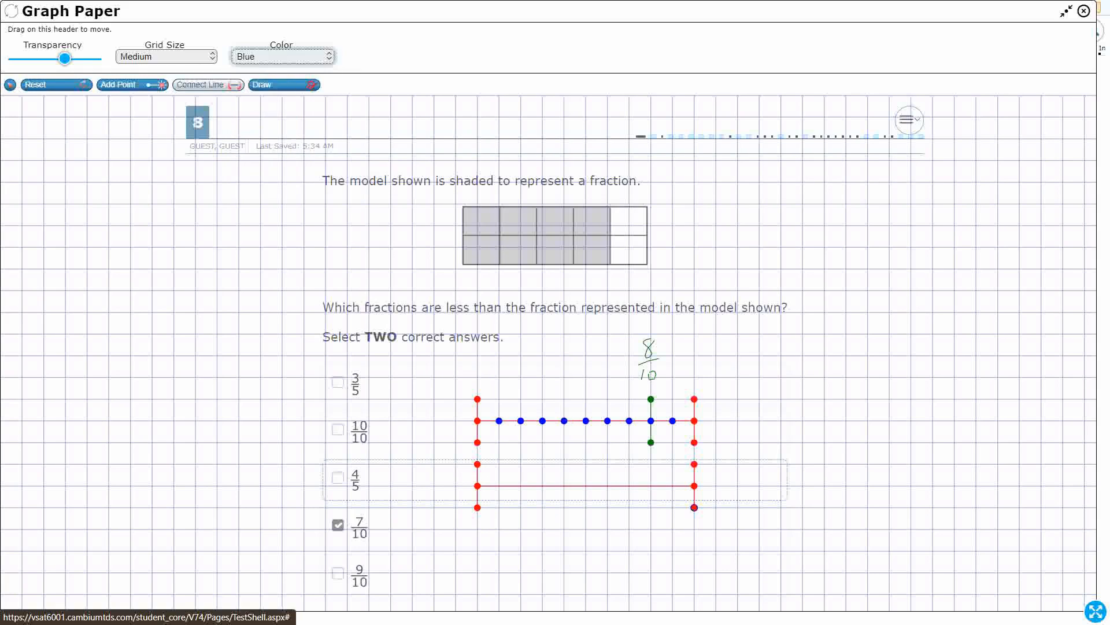
left_click(199, 85)
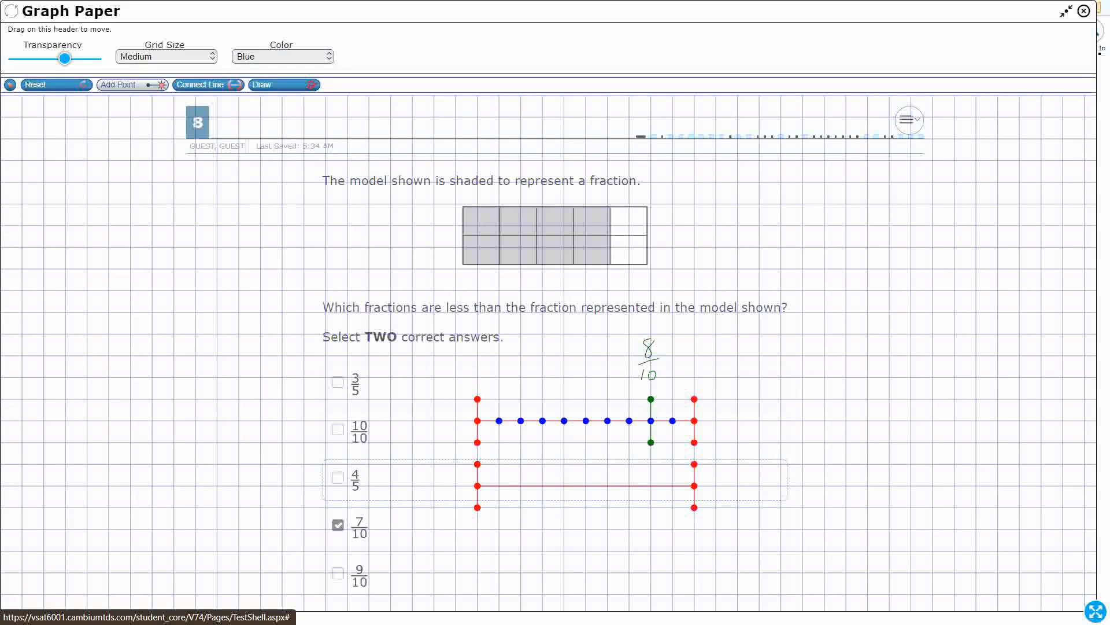
left_click(521, 485)
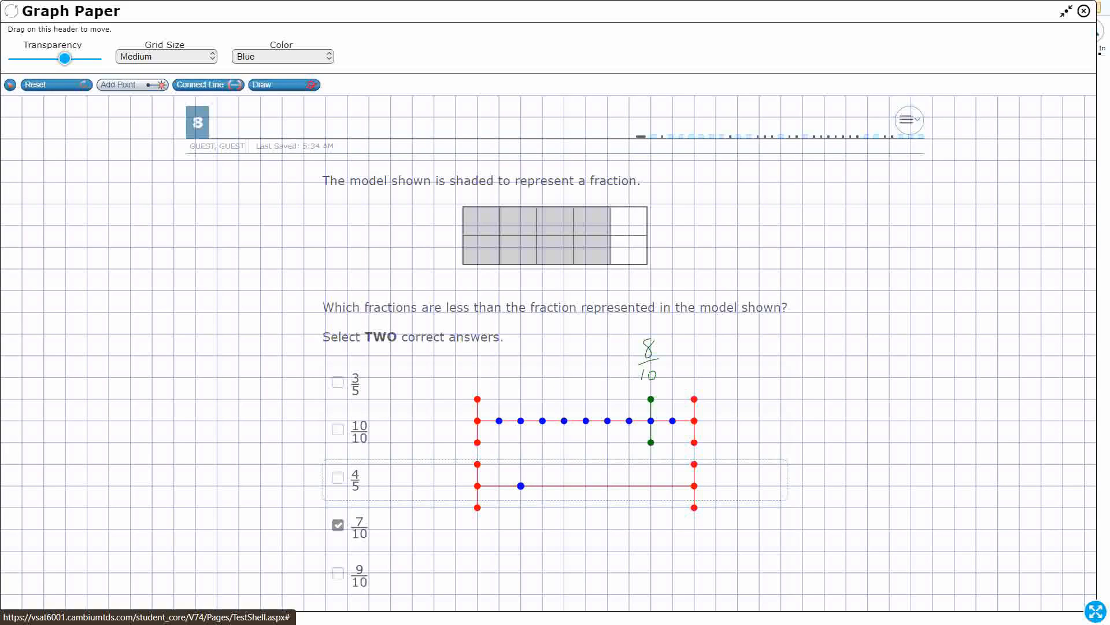
left_click(564, 485)
left_click(607, 485)
left_click(651, 484)
- Extend the green eighth-tenth mark down through the lower line at its fourth fifth
left_click(282, 57)
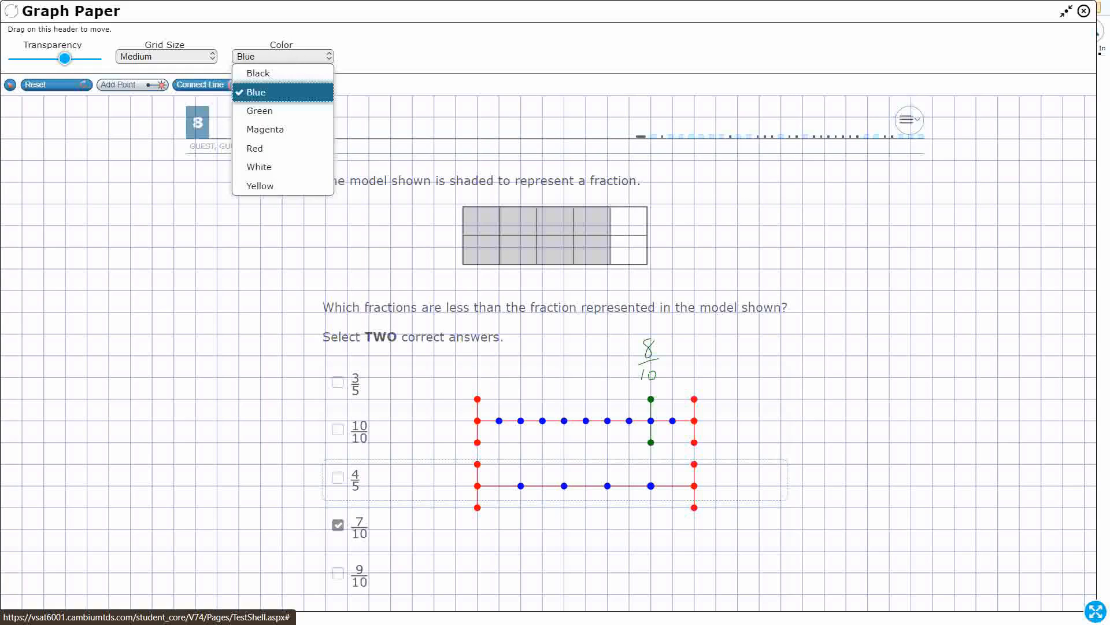
left_click(261, 109)
left_click(119, 84)
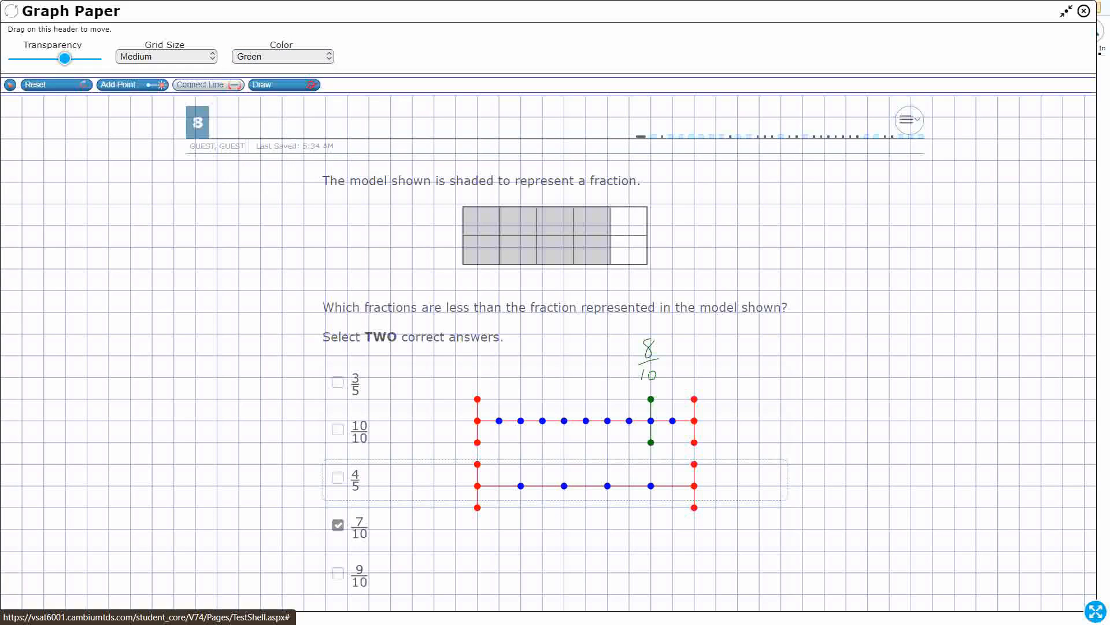
left_click(651, 464)
left_click(650, 506)
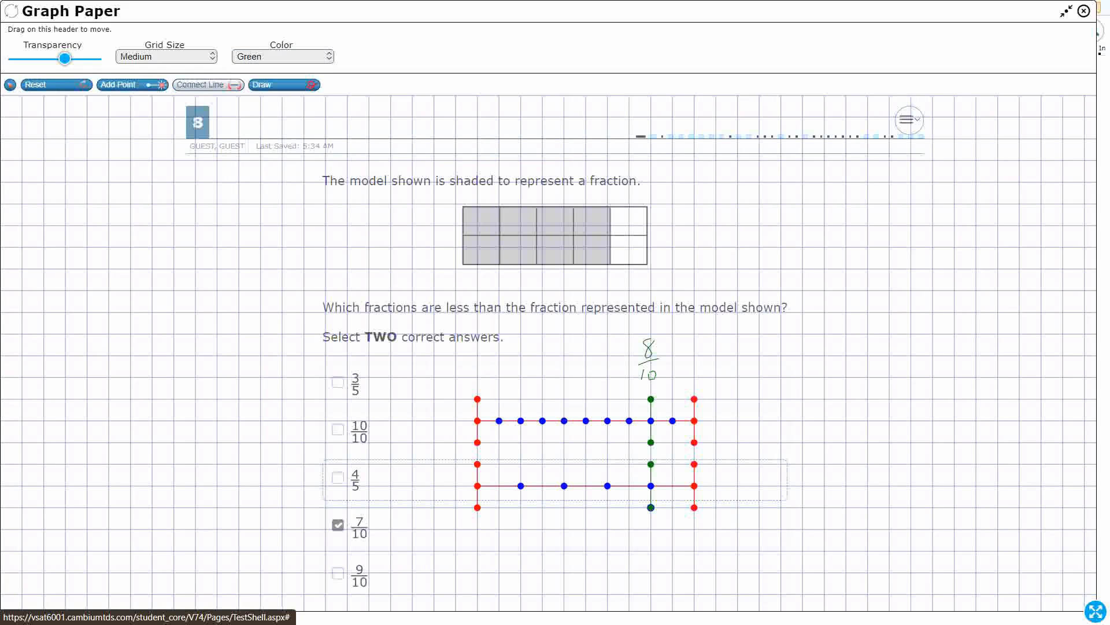
- Handwrite 4/5 in green below the lower line and add a green mark at three-fifths
left_click(283, 56)
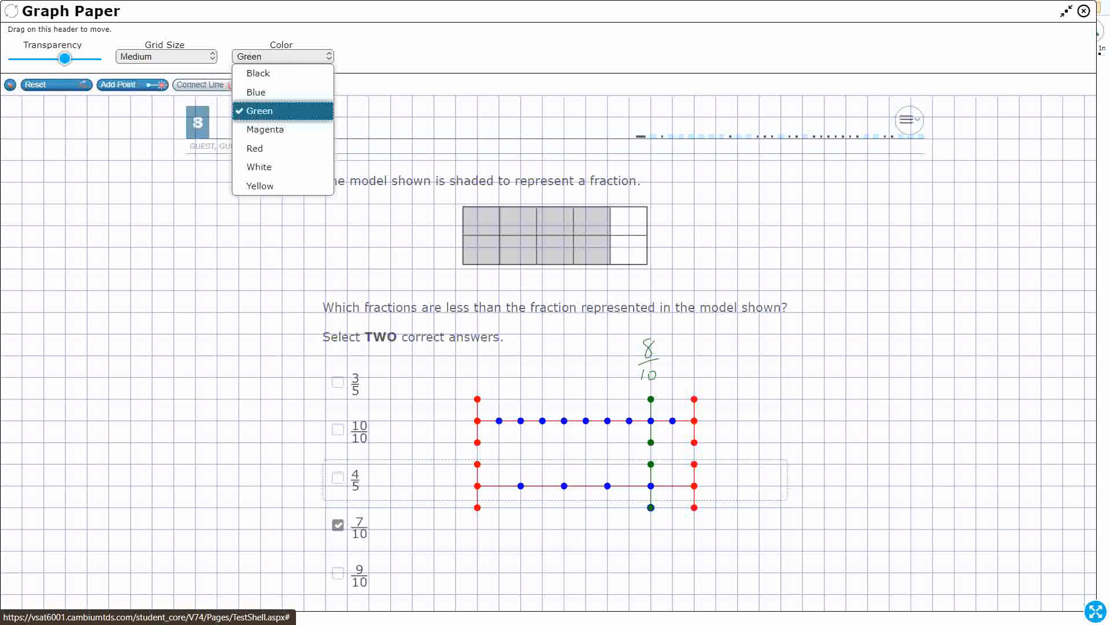
left_click(261, 111)
left_click_drag(652, 528, 654, 554)
mouse_move(636, 557)
left_mouse_down()
mouse_move(662, 558)
mouse_move(646, 590)
left_mouse_up()
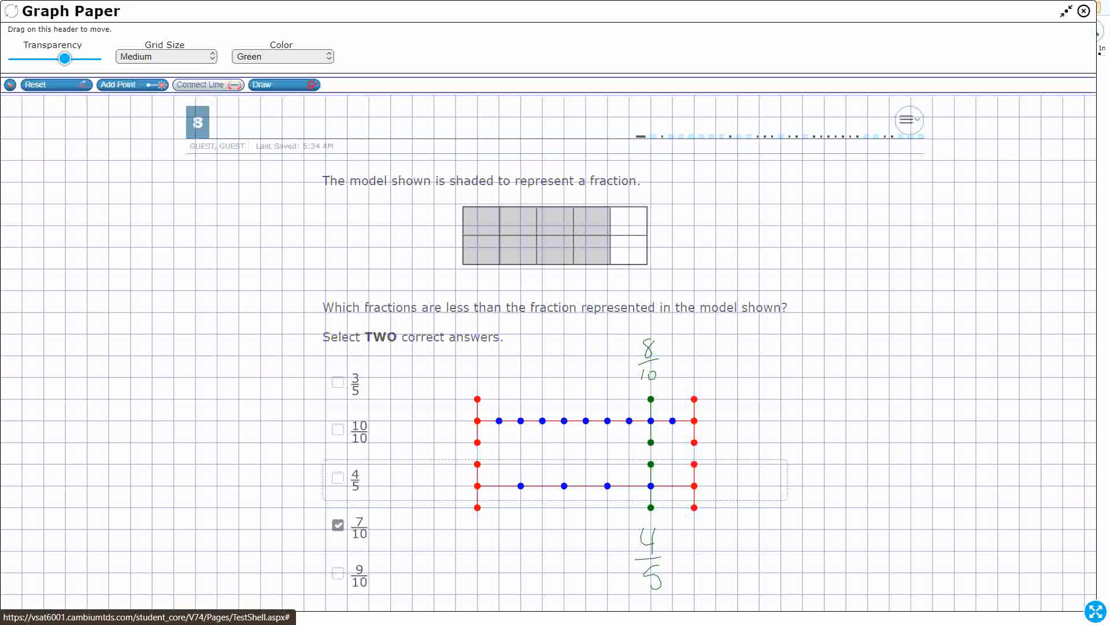
left_click(607, 464)
left_click(607, 507)
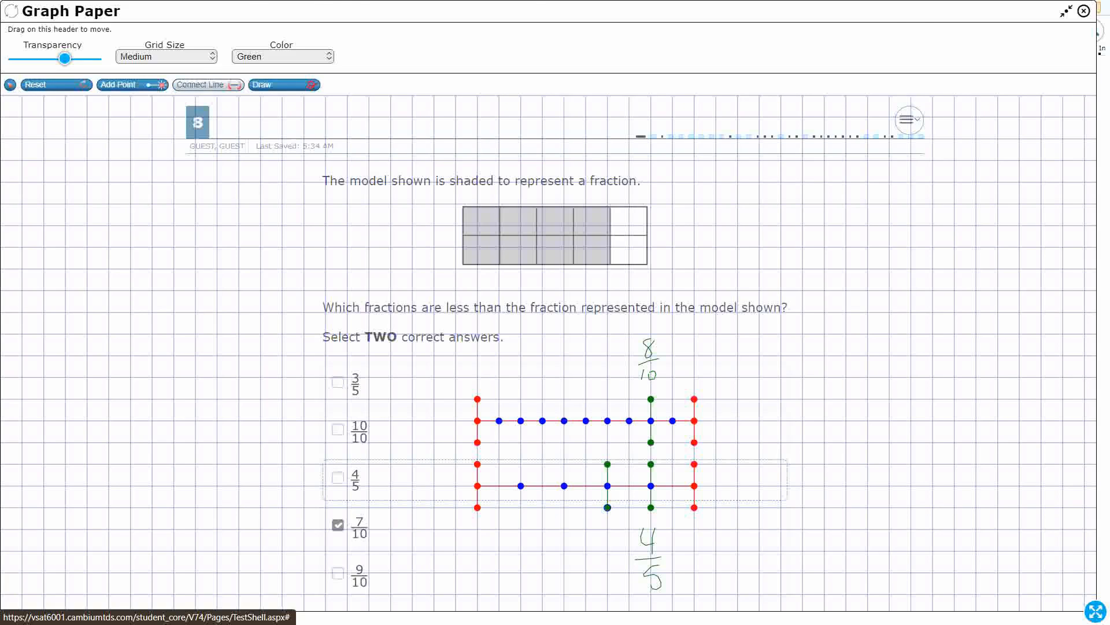